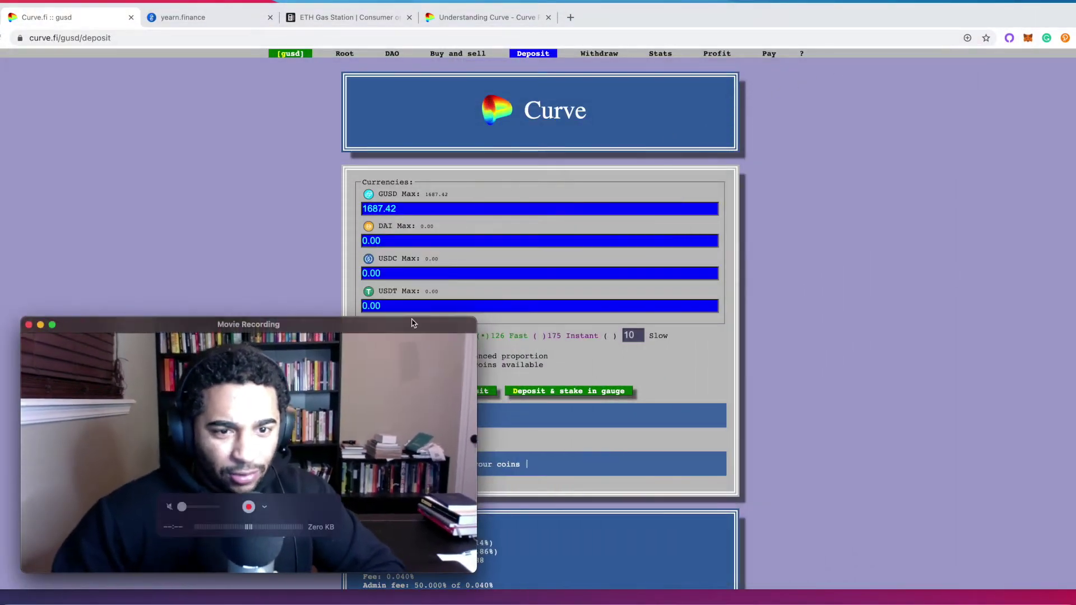
Step: Load the curve.fi home page and scroll through its pool list
left_click_drag(349, 372, 276, 377)
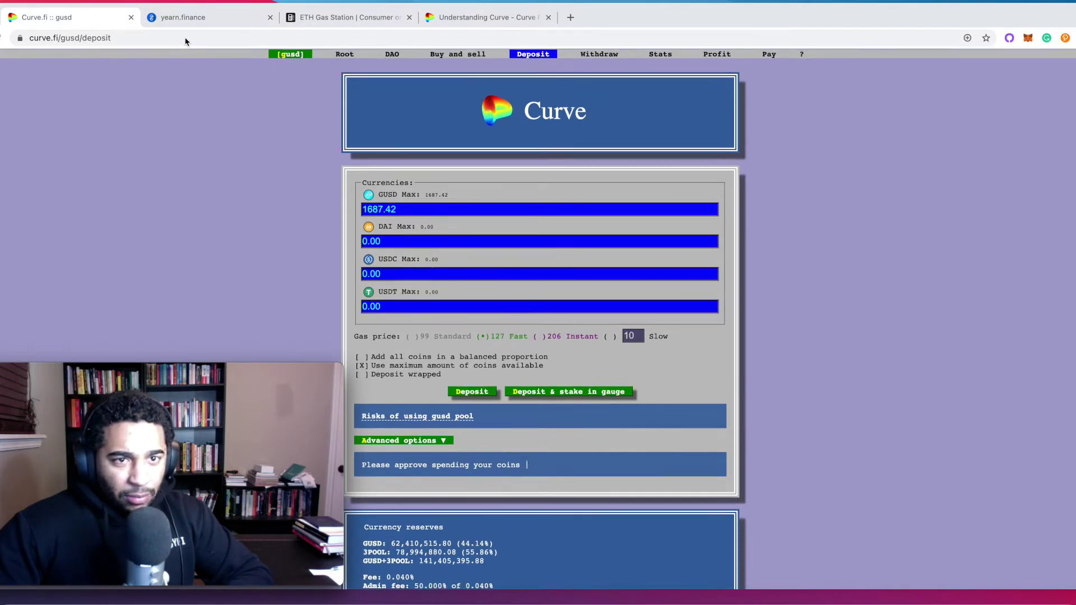
left_click(167, 36)
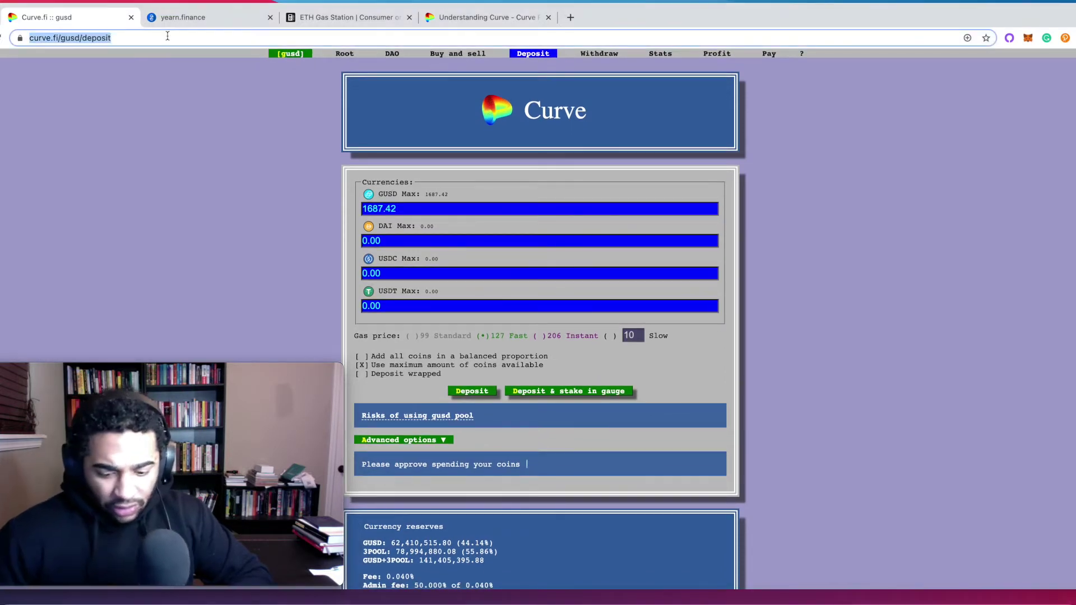
type("cu")
key("Return")
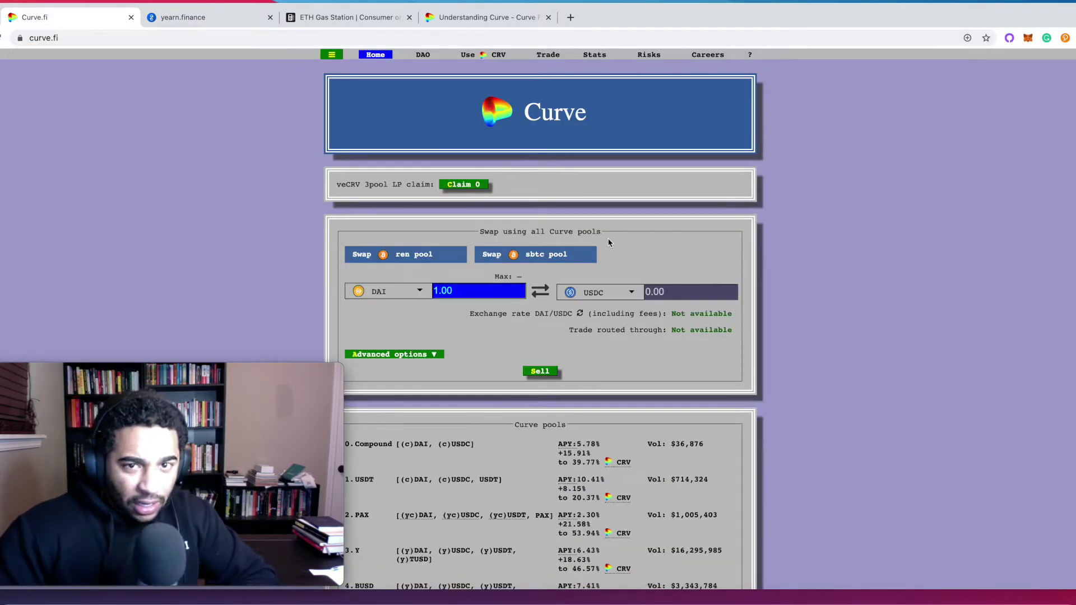
scroll(610, 241, "down", 5)
scroll(610, 243, "down", 20)
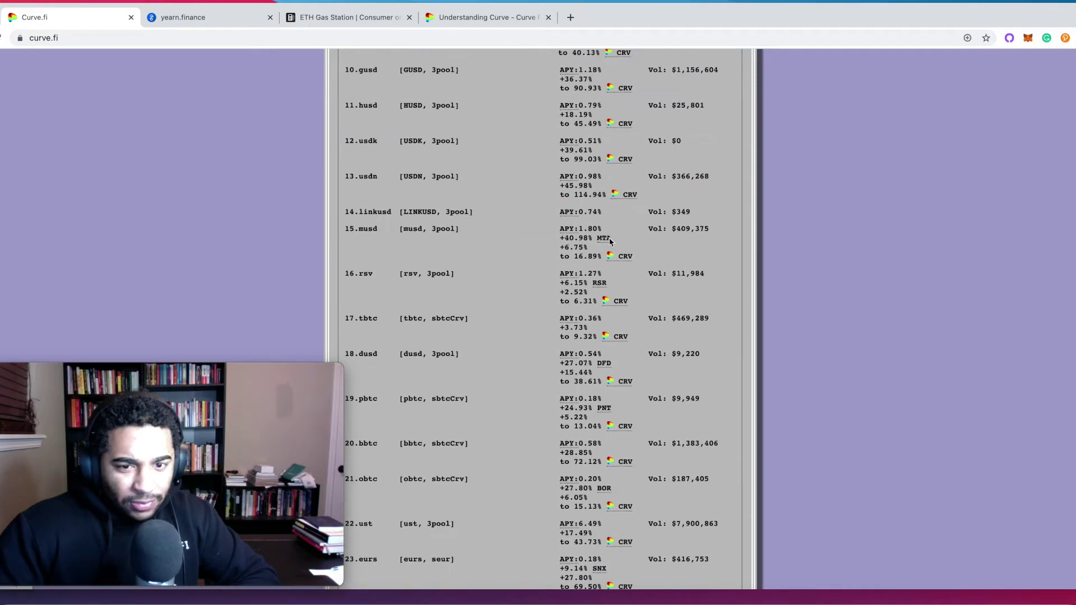
scroll(611, 243, "up", 15)
scroll(611, 243, "up", 10)
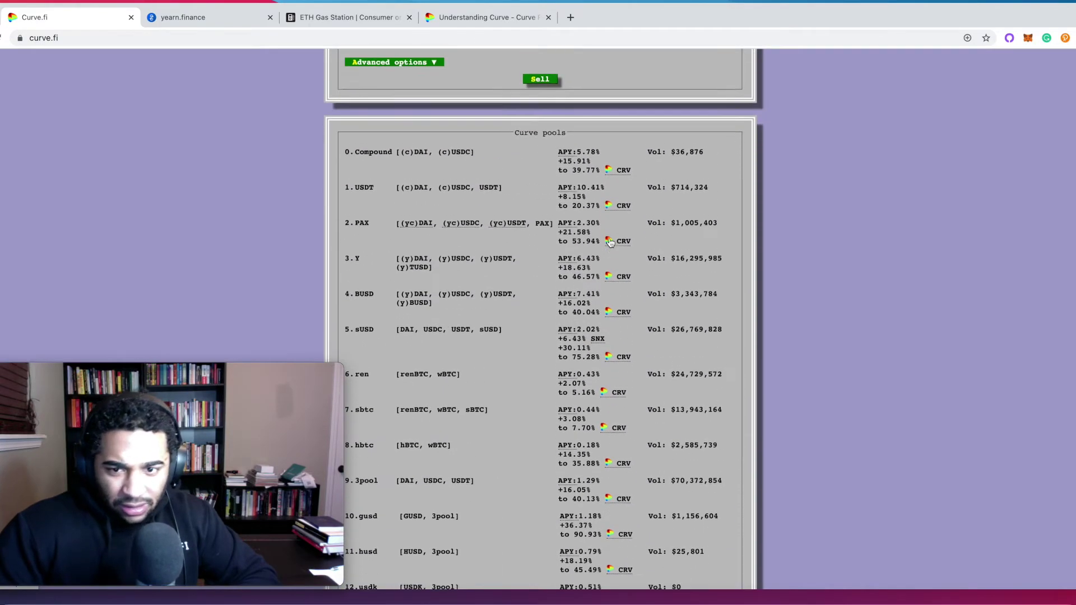
scroll(611, 242, "down", 4)
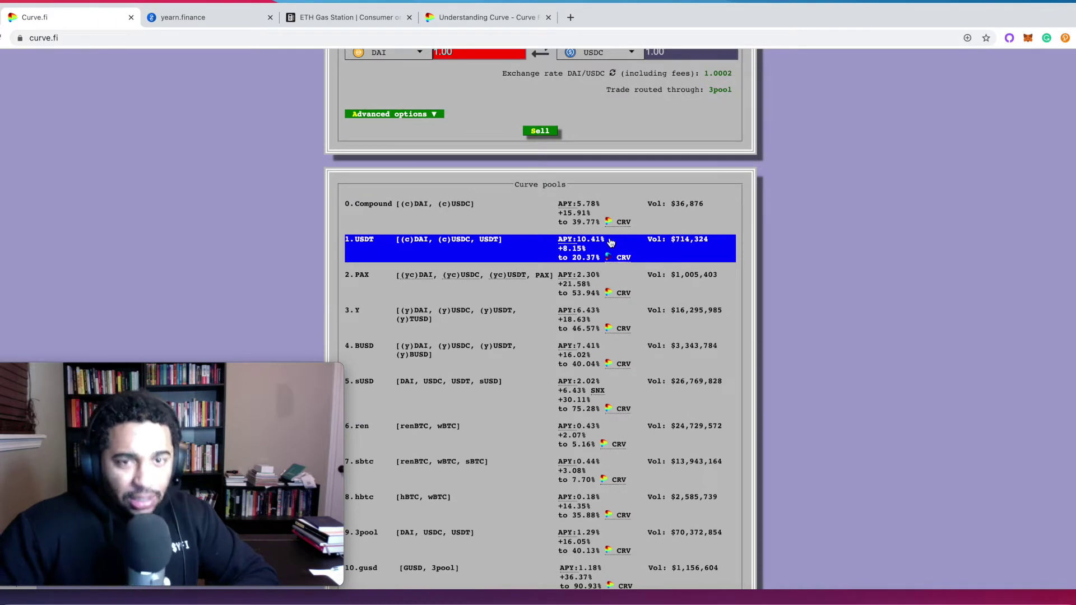
scroll(611, 242, "up", 4)
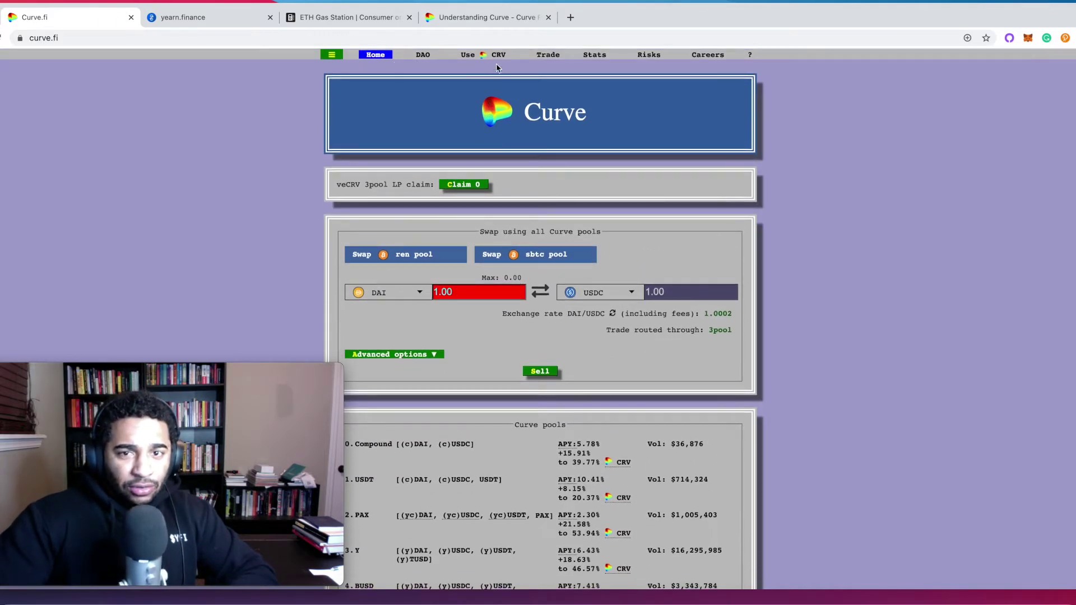
Step: Open the gusd pool and bring up its deposit form
mouse_move(333, 59)
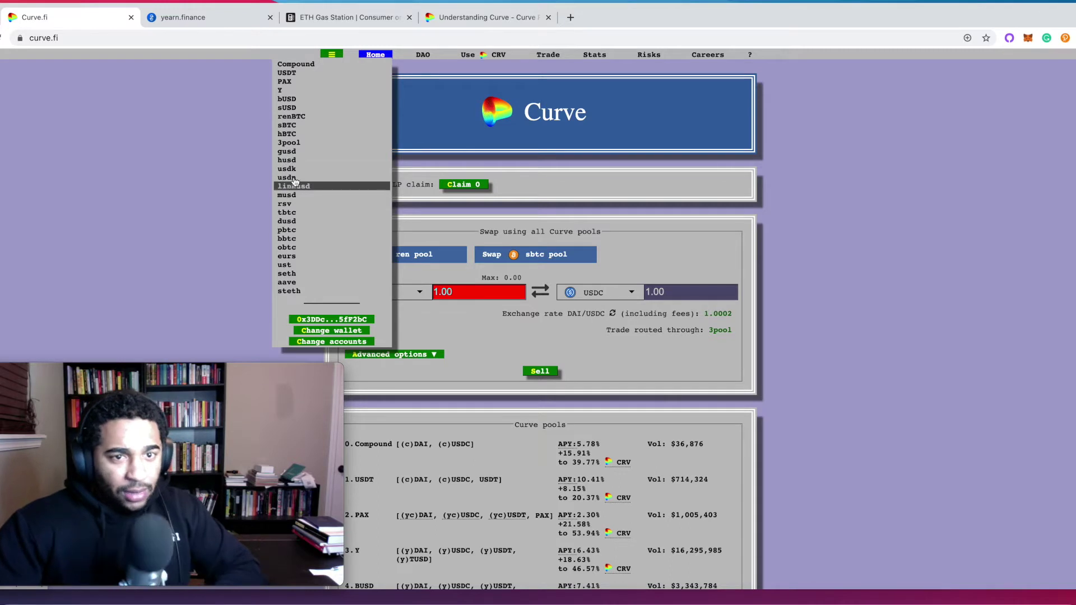
left_click(286, 151)
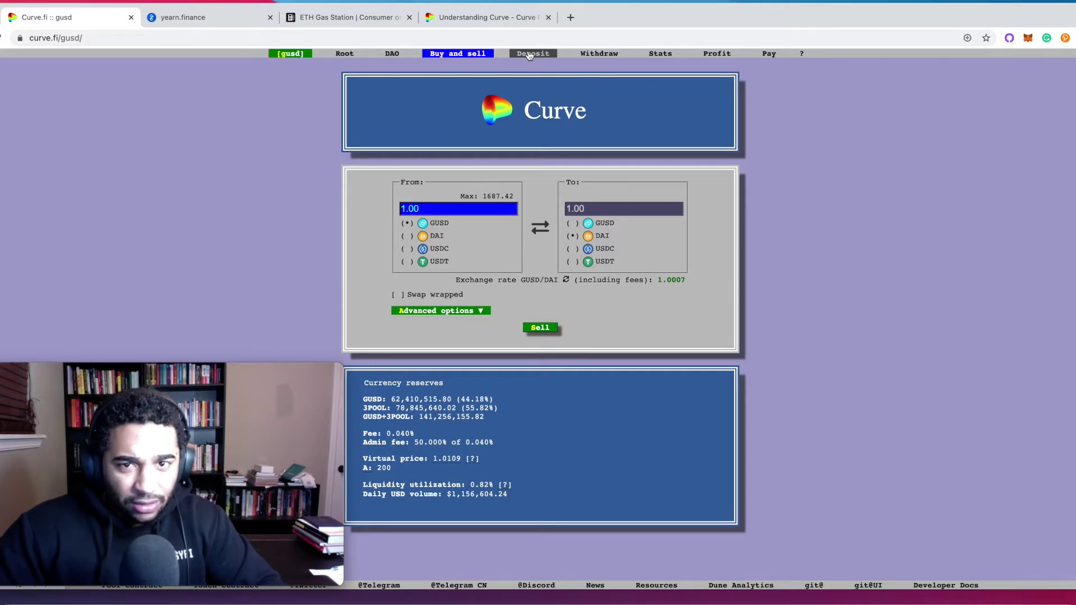
left_click(529, 54)
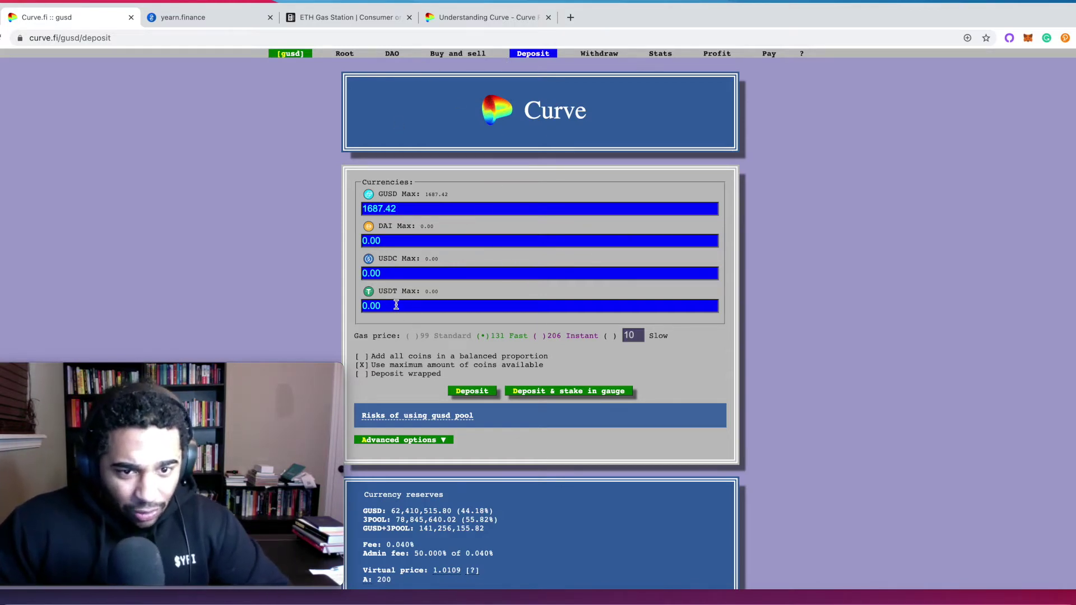
left_click(464, 393)
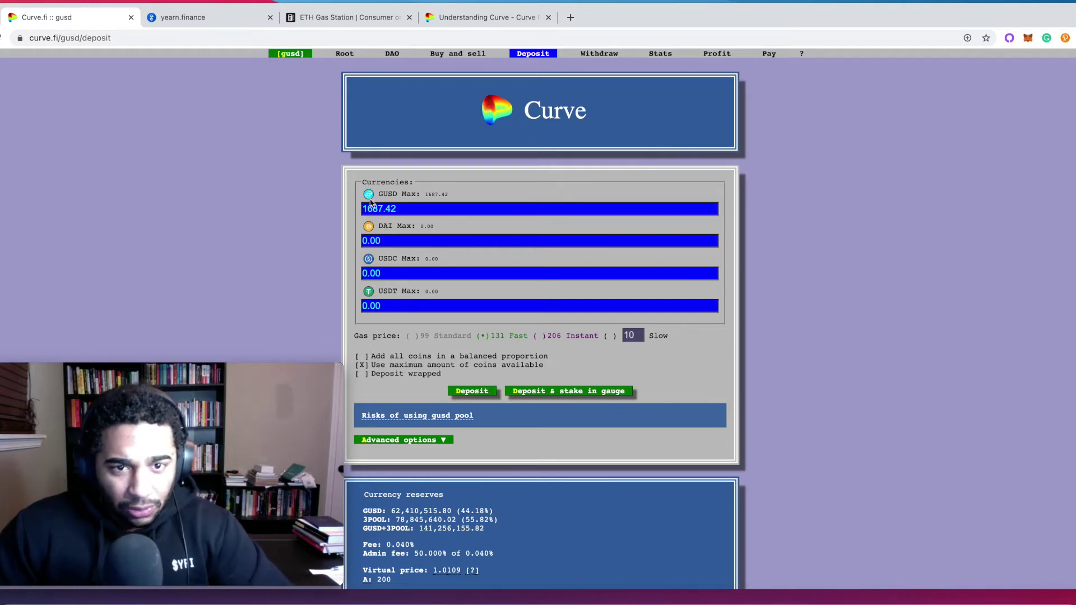
scroll(377, 209, "down", 1)
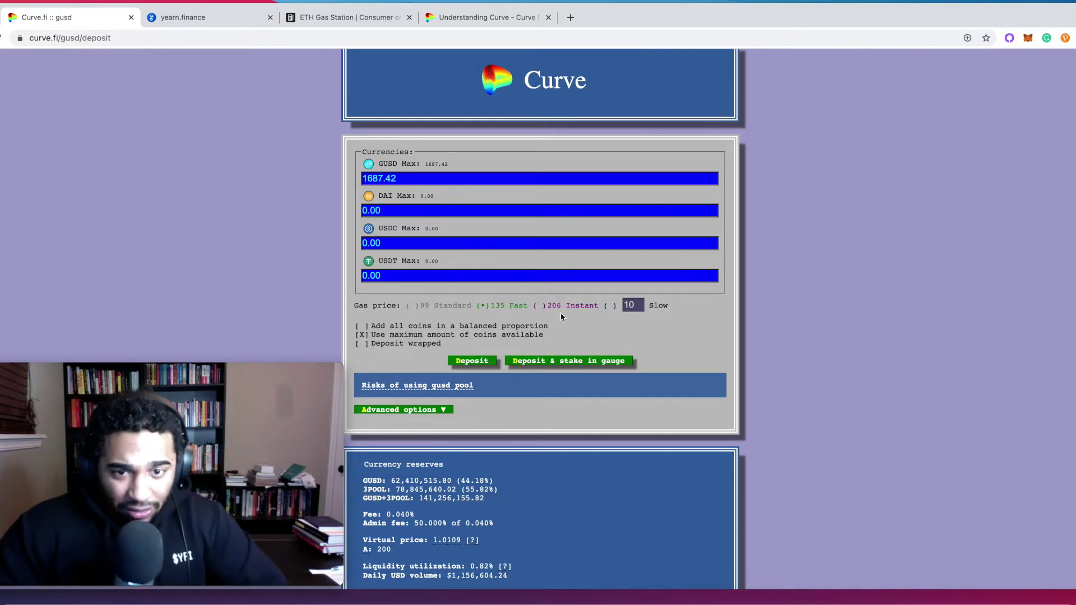
scroll(561, 317, "down", 2)
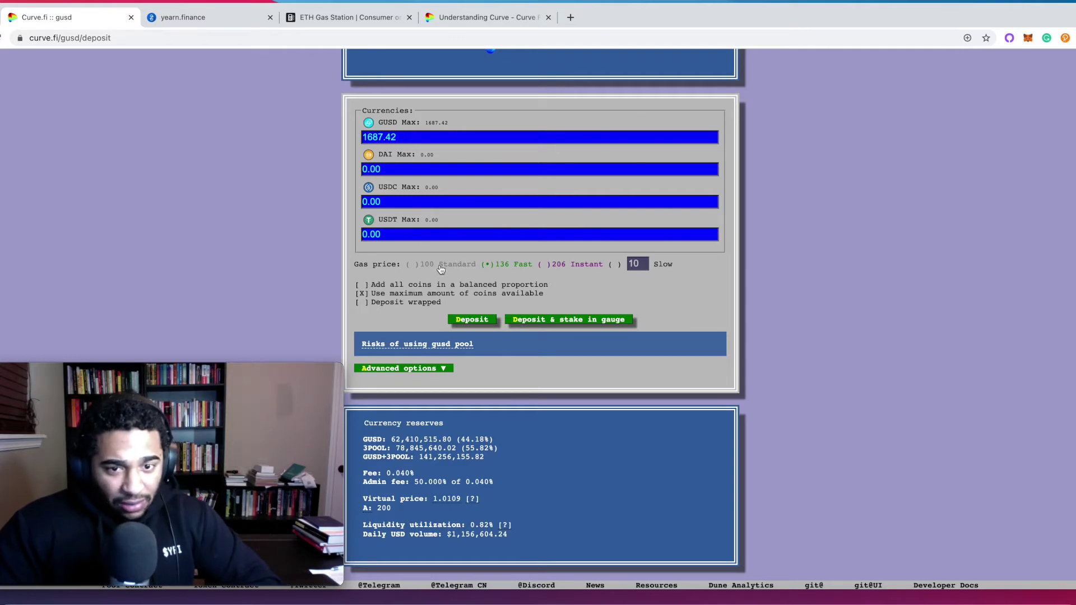
left_click(484, 326)
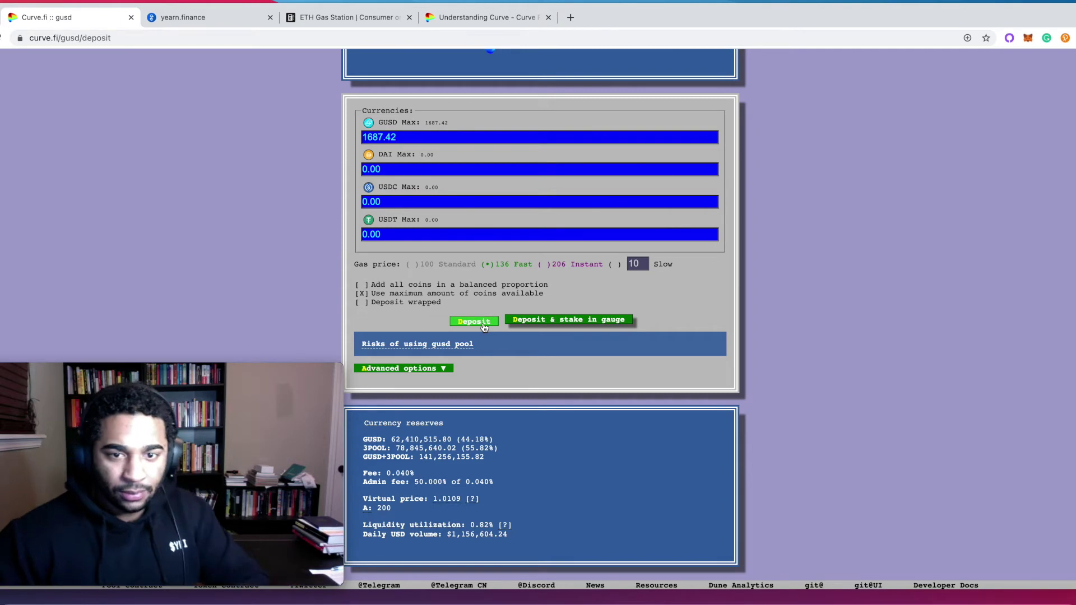
Step: Start the 1687.42 GUSD deposit and approve Curve spending the GUSD in MetaMask
left_click(485, 323)
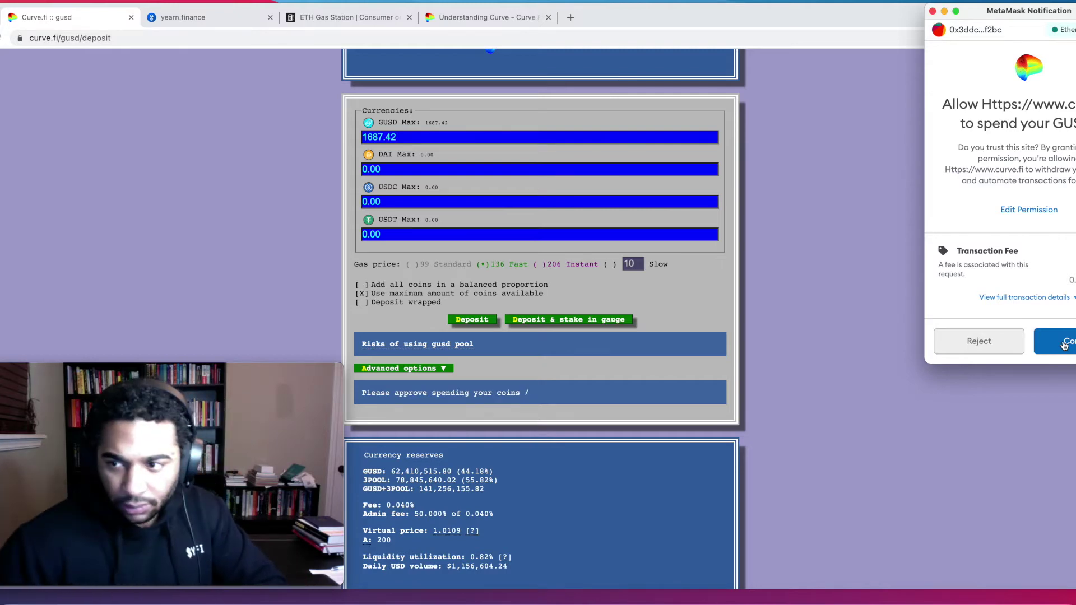
left_click(1064, 343)
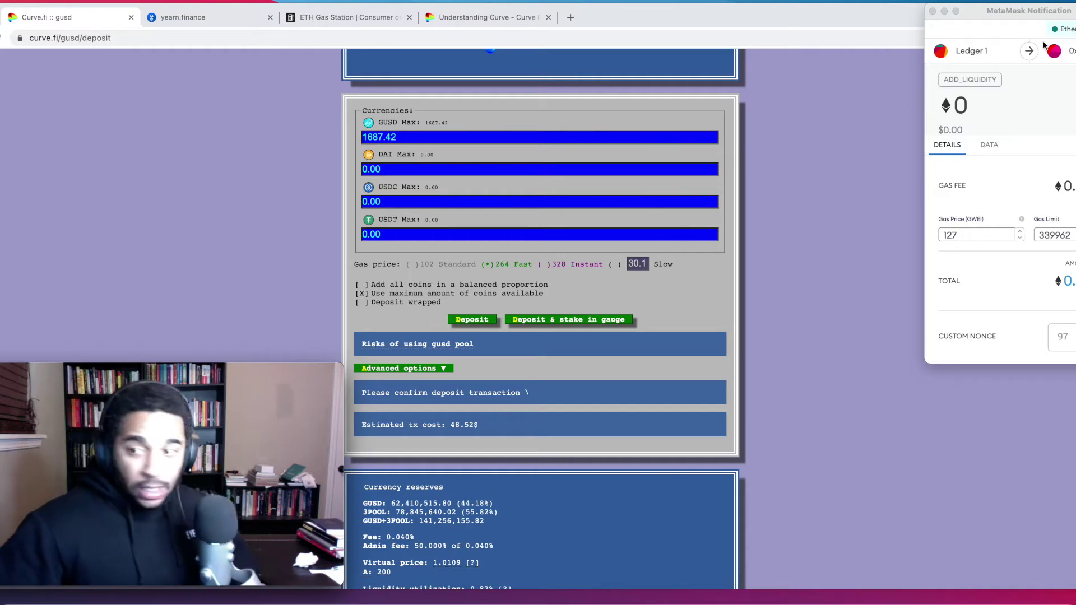
Step: Confirm the ADD_LIQUIDITY deposit transaction in the MetaMask popup
scroll(1029, 185, "down", 2)
scroll(1027, 186, "up", 2)
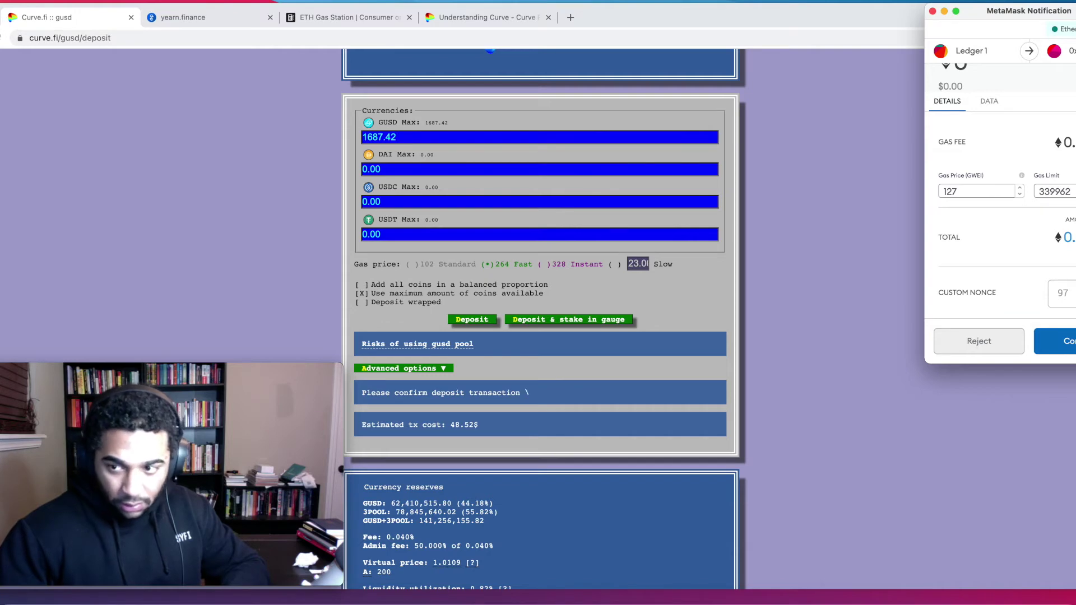
left_click(1054, 341)
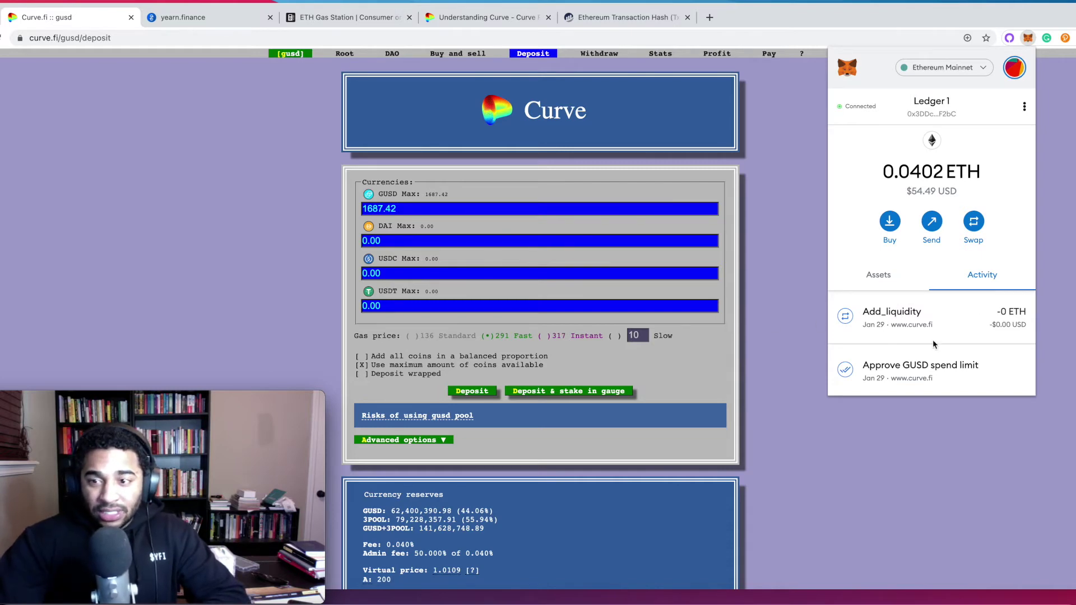
Step: Review the wallet's token balances, close MetaMask, and switch to the yearn.finance tab
left_click(868, 277)
scroll(888, 324, "down", 5)
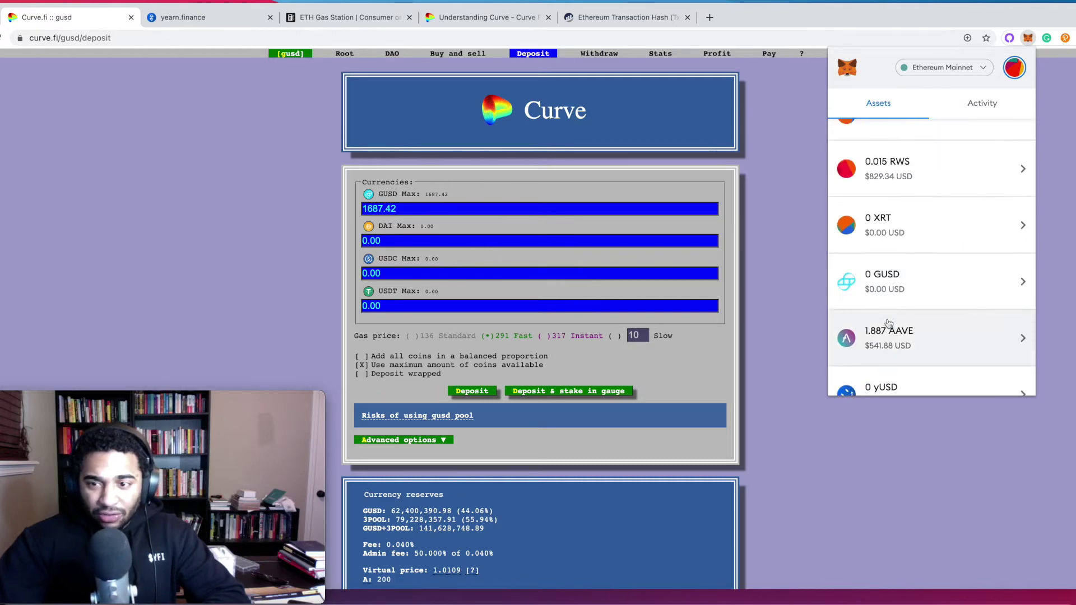
scroll(888, 324, "down", 1)
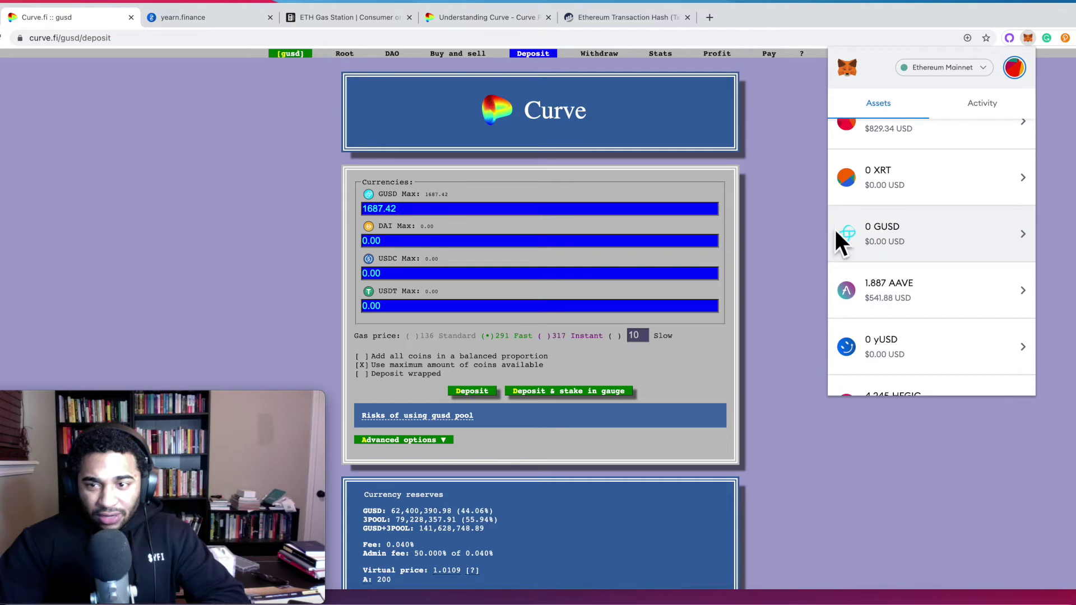
left_click(926, 437)
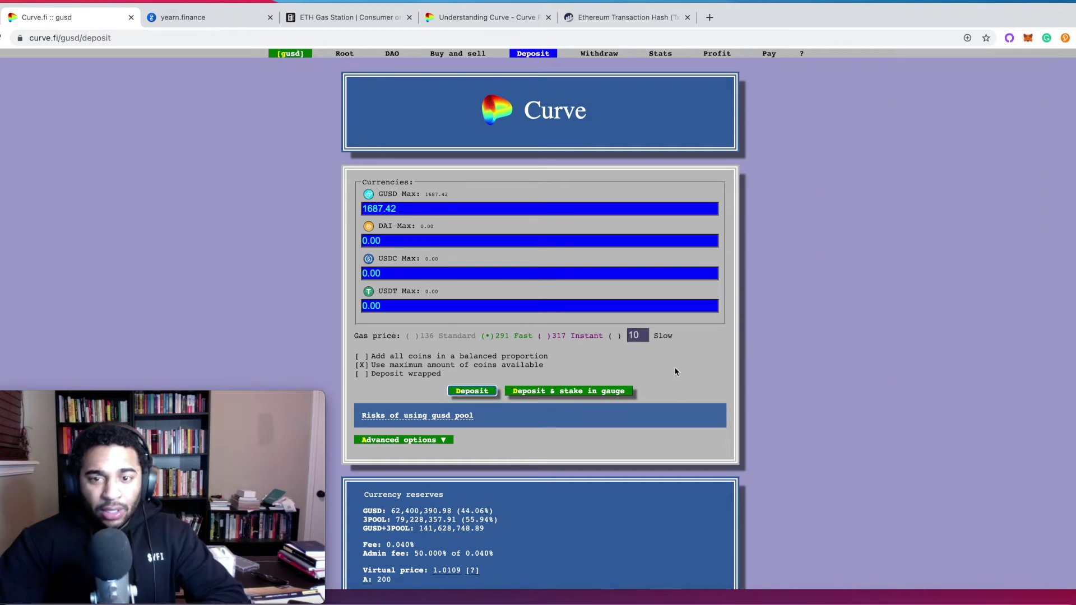
left_click(207, 18)
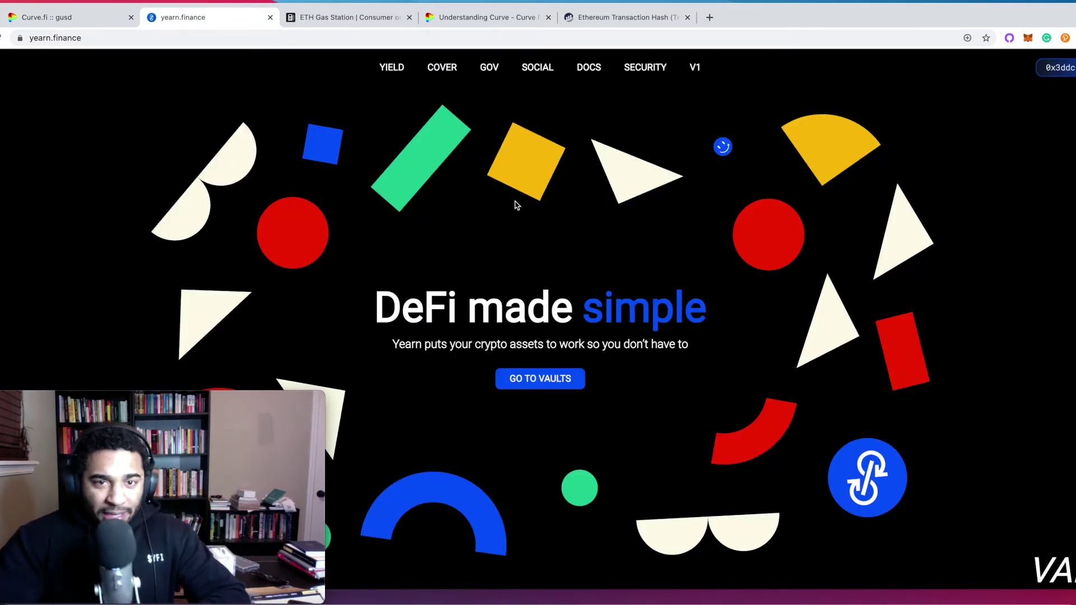
Step: Open yearn's Vaults list and expand the crvGUSD vault showing 1669.93 available
mouse_move(392, 67)
left_click(393, 97)
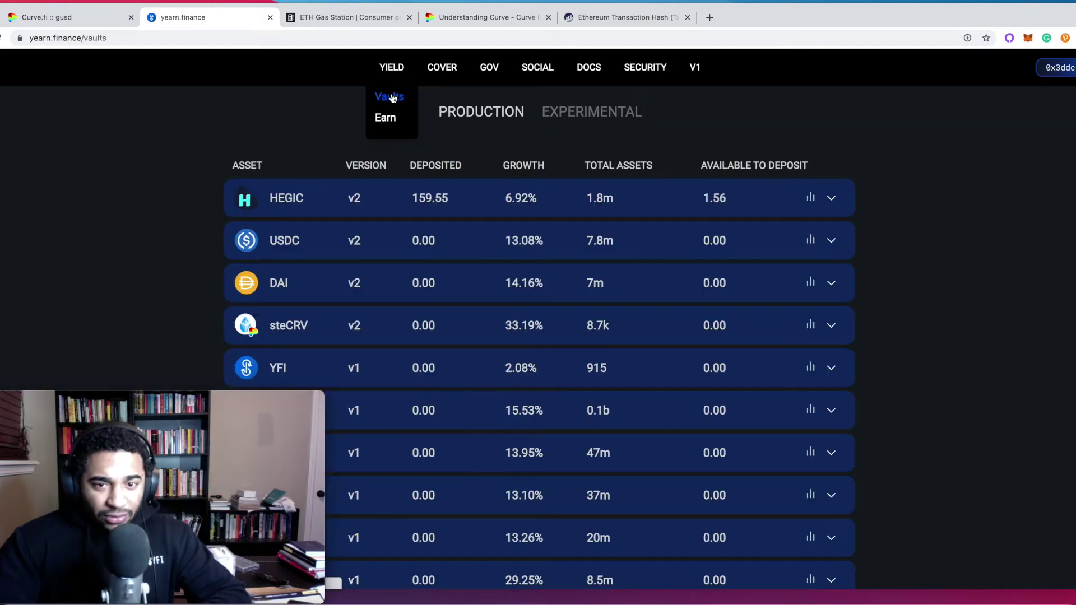
scroll(477, 188, "down", 1)
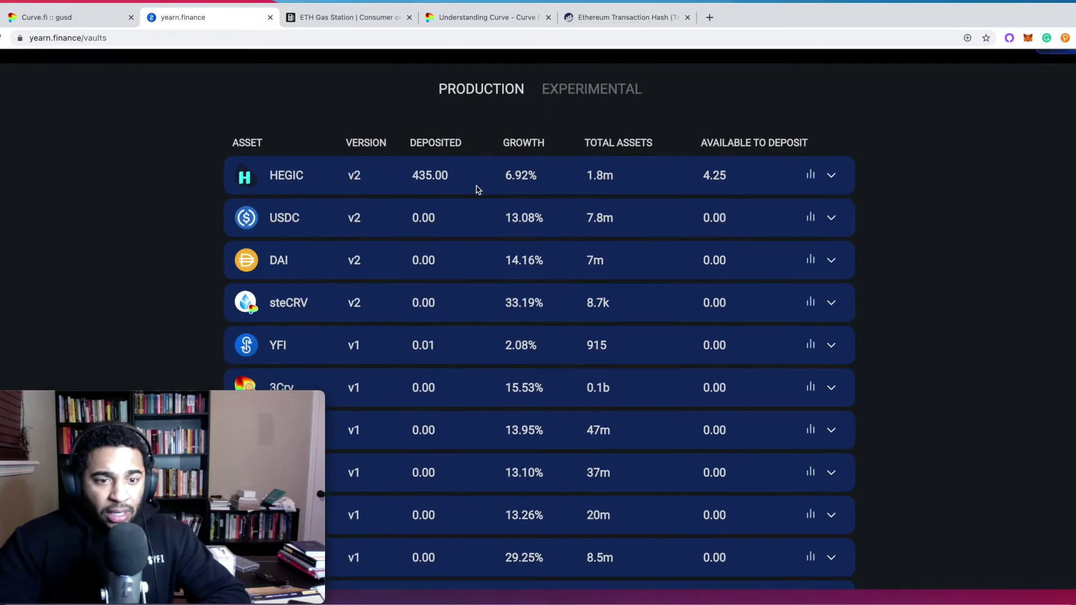
left_click_drag(227, 407, 1013, 390)
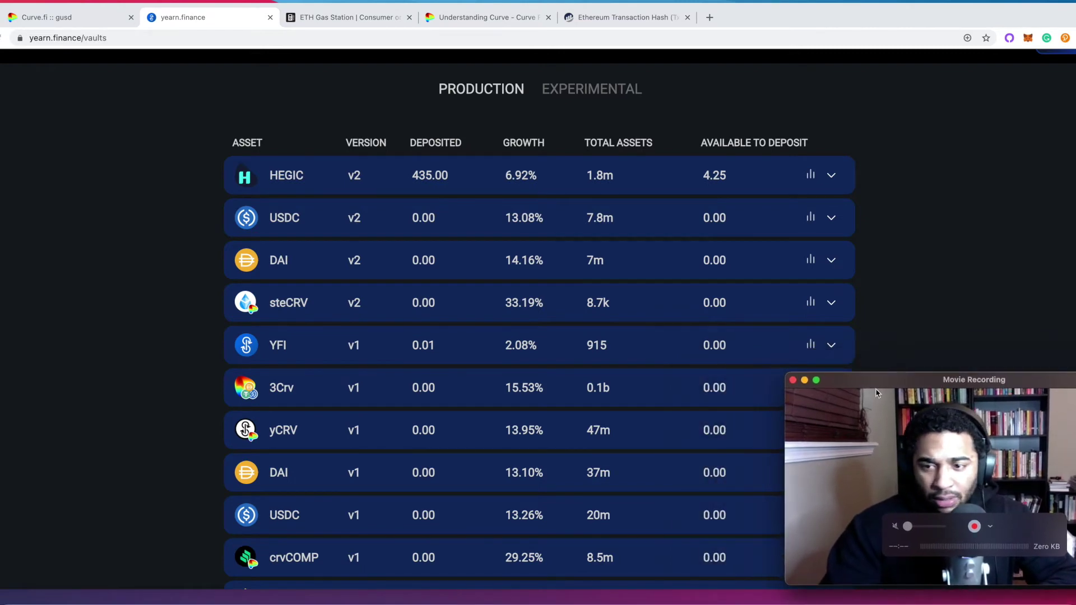
left_click_drag(877, 394, 831, 394)
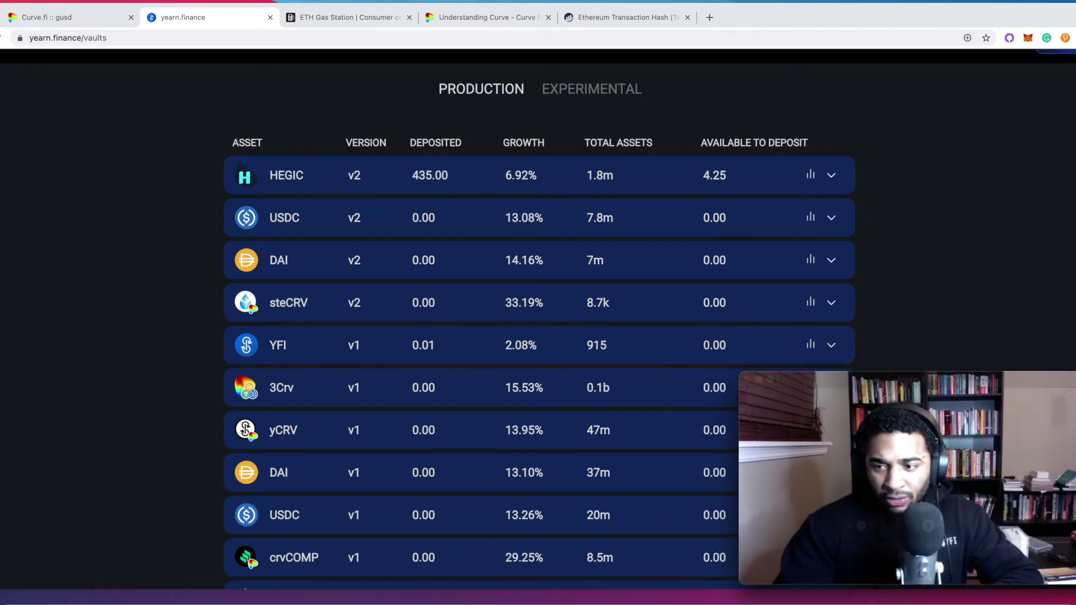
mouse_move(908, 477)
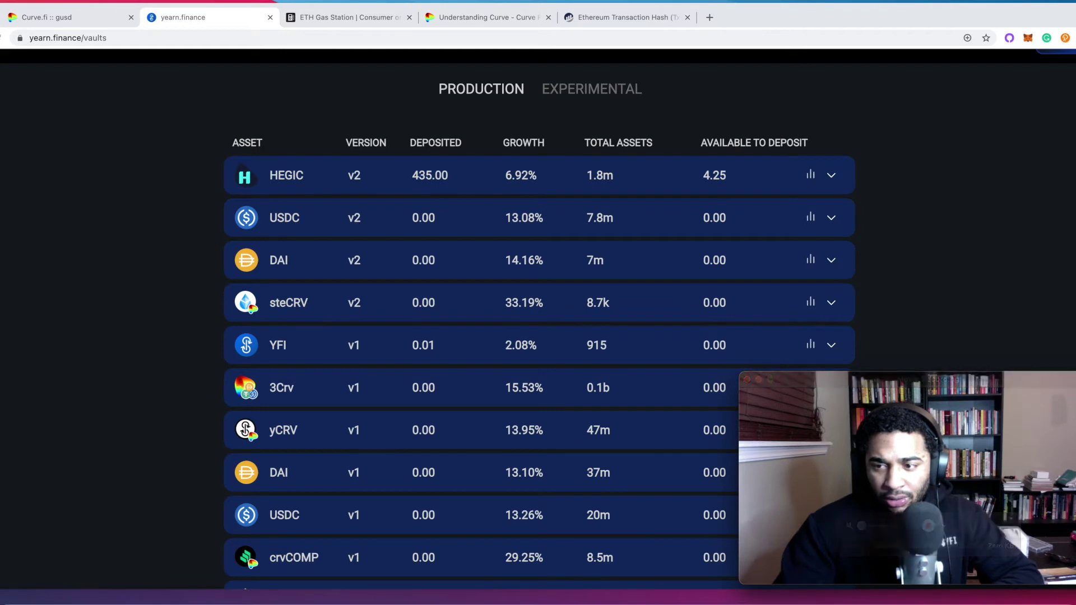
left_click_drag(896, 379, 978, 395)
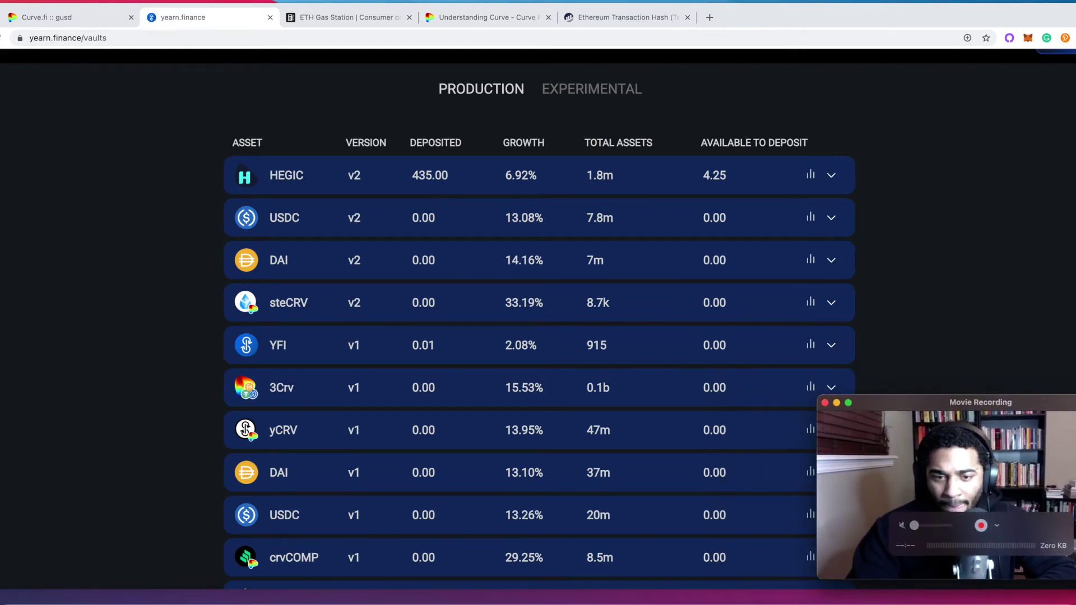
scroll(605, 413, "down", 6)
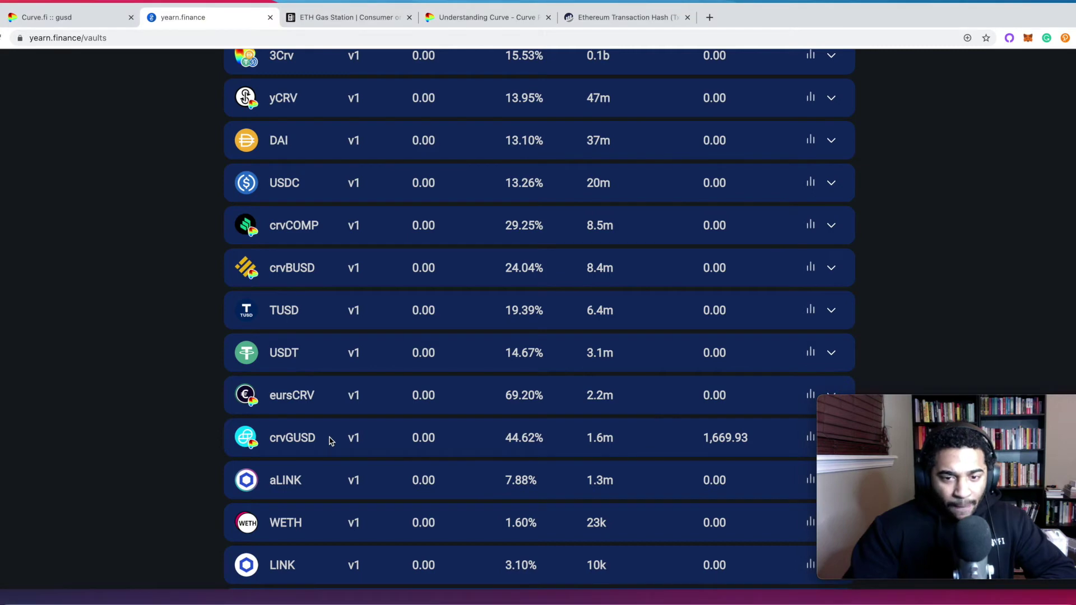
left_click(387, 446)
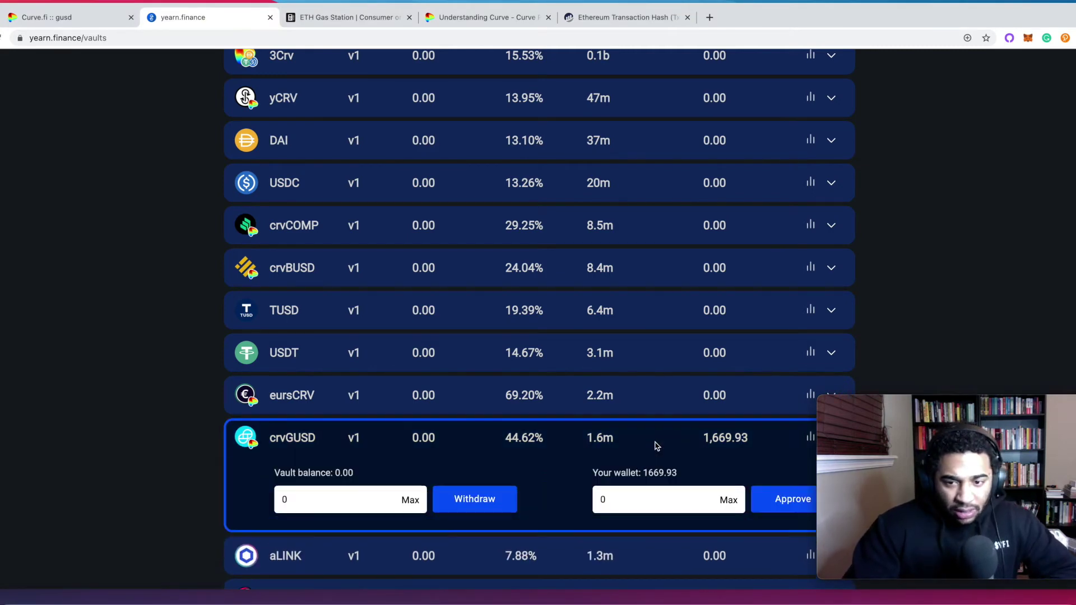
Step: Request approval for the crvGUSD vault to spend the tokens and confirm it in MetaMask
left_click(798, 501)
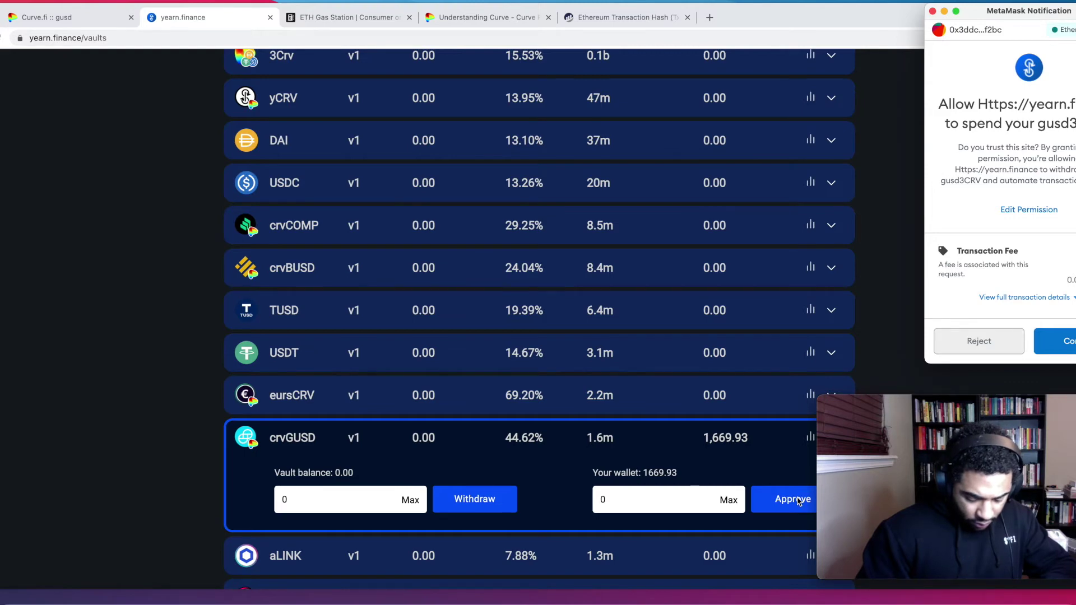
left_click(1072, 333)
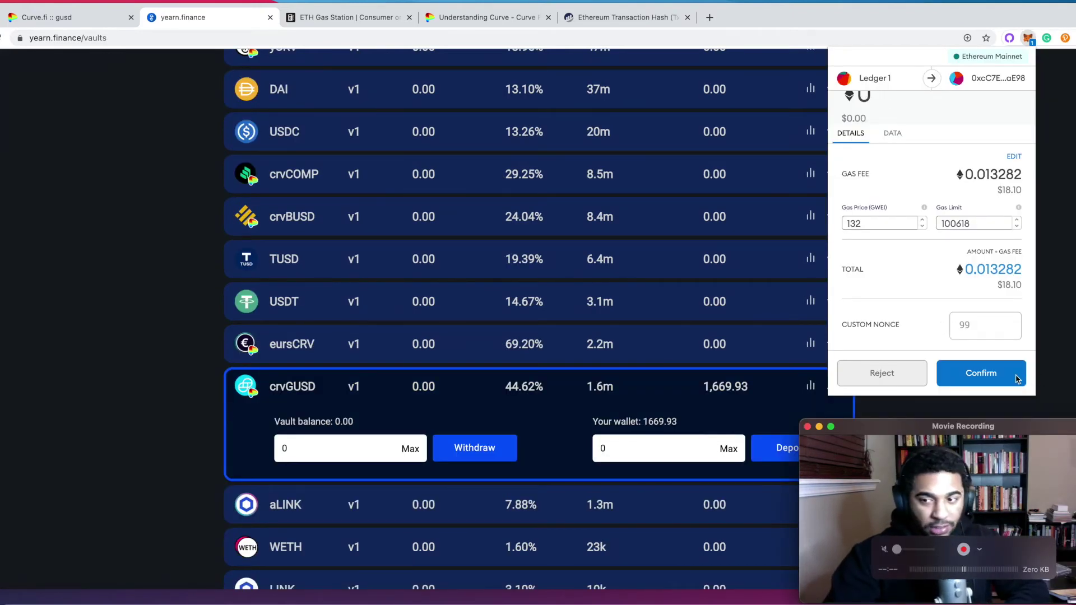
Step: Confirm the approval transaction with its gas fee and close the MetaMask panel
left_click(997, 379)
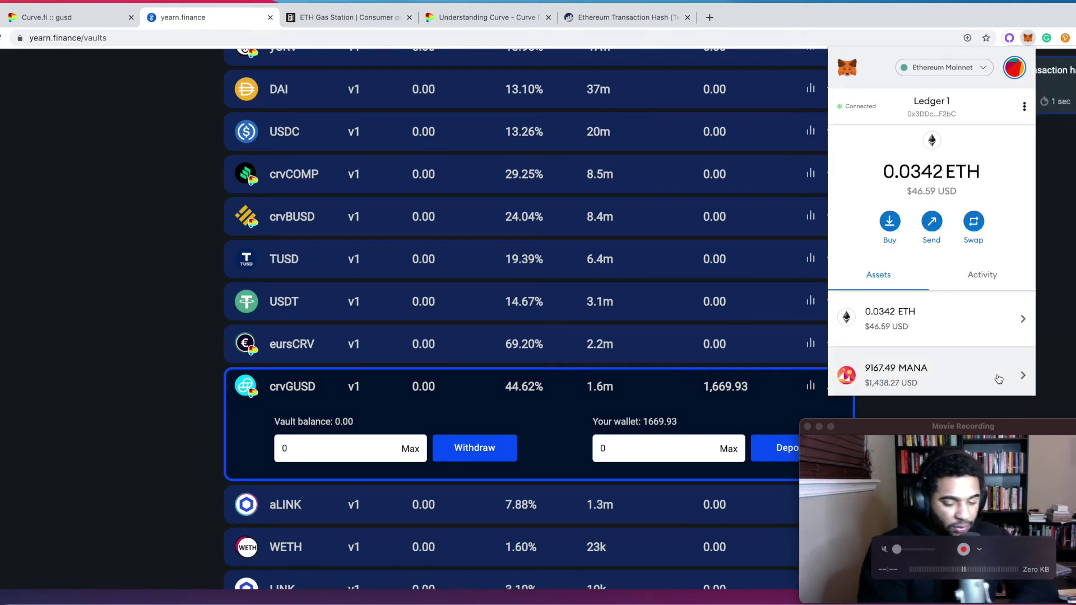
left_click(689, 570)
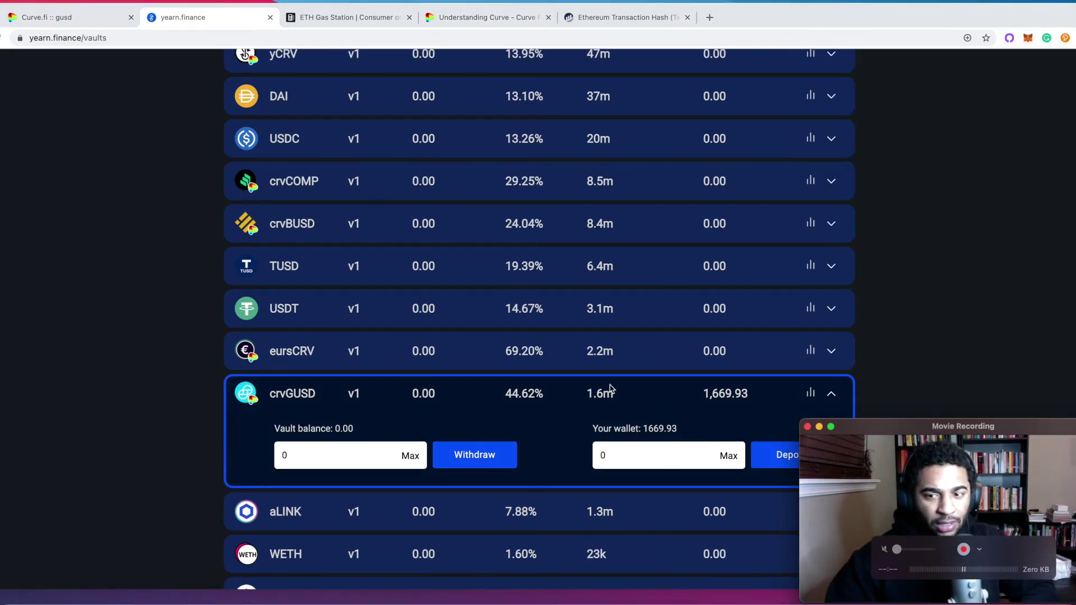
Step: Reload the vaults page and expand the crvGUSD vault's deposit options
left_click(1, 38)
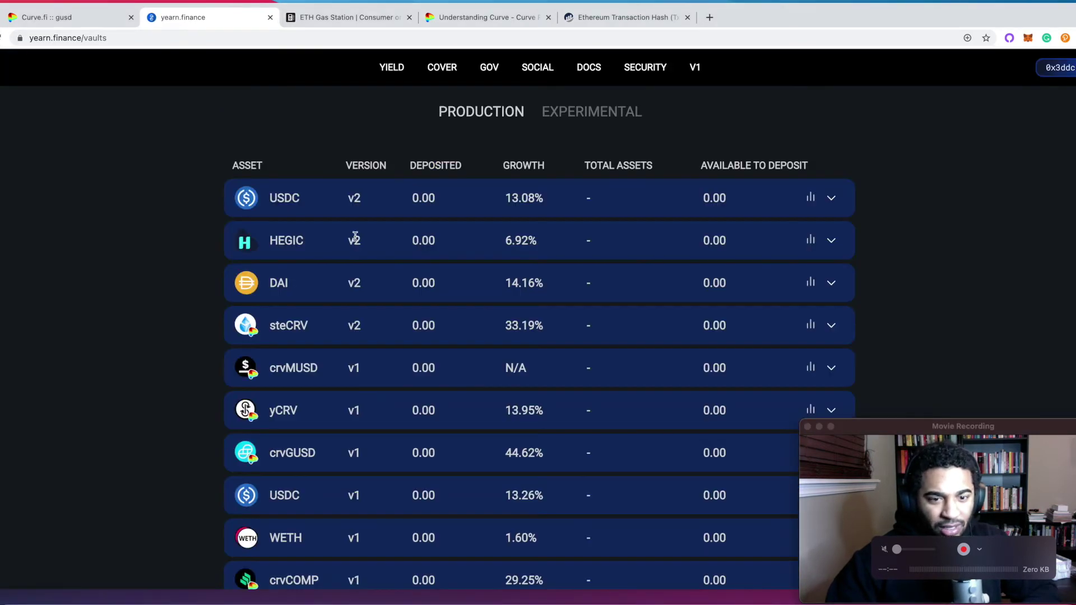
scroll(377, 248, "down", 3)
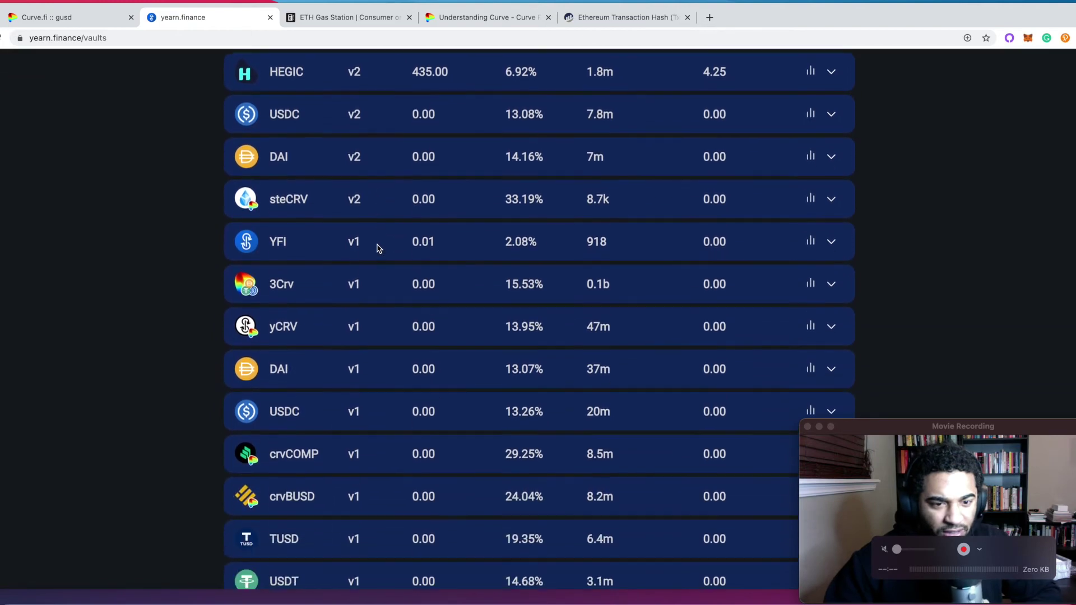
scroll(378, 248, "down", 1)
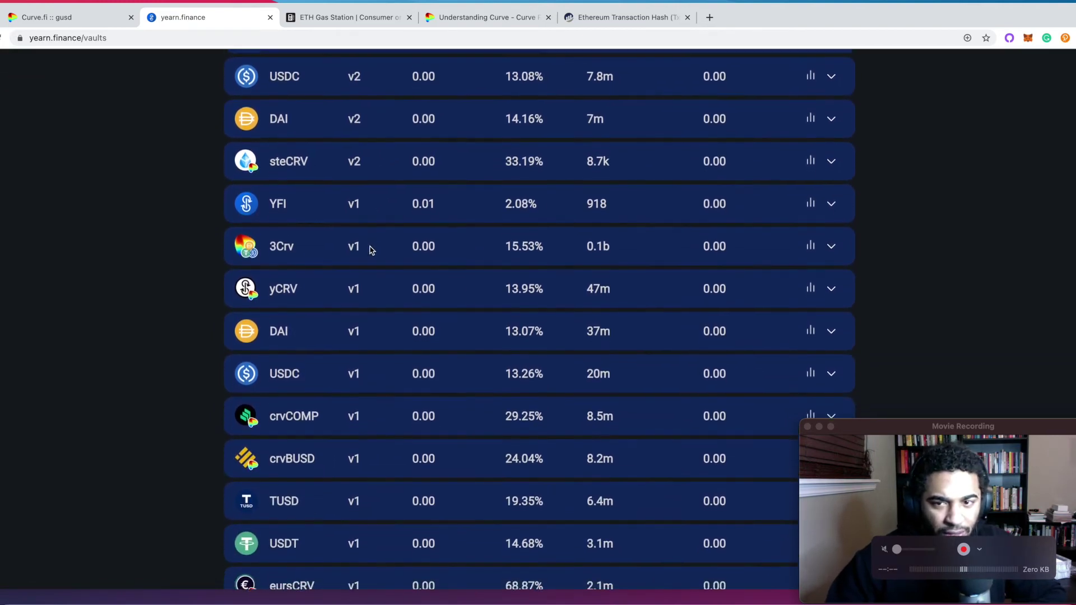
scroll(370, 250, "down", 5)
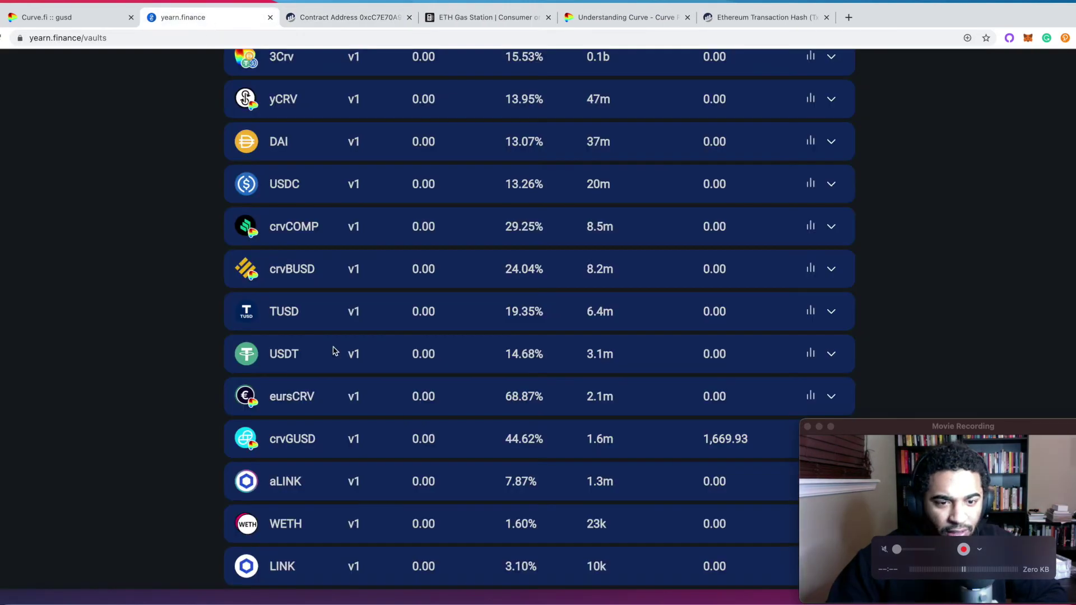
left_click(359, 440)
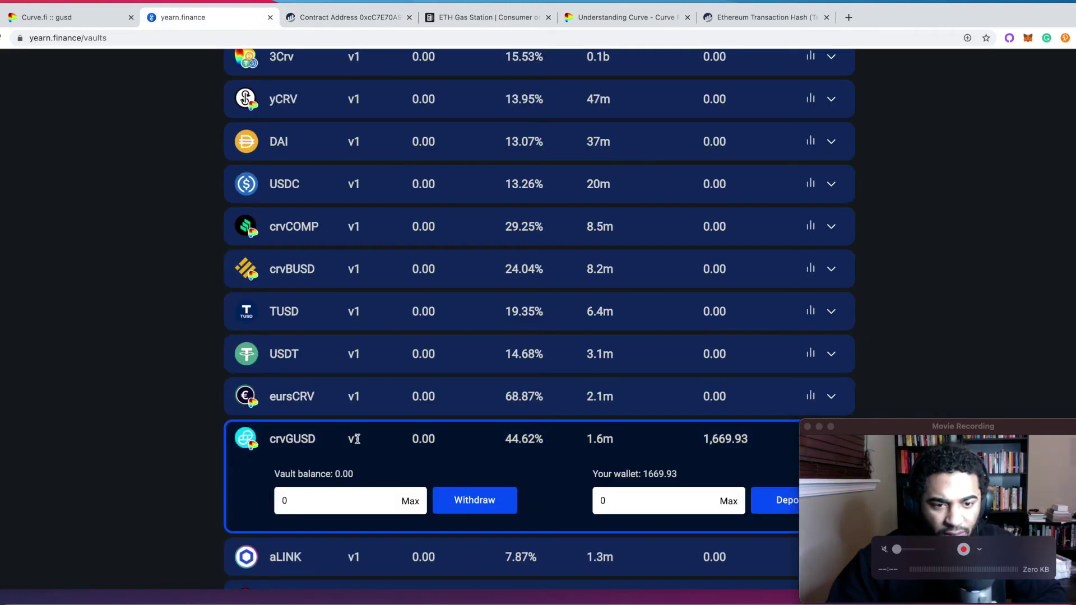
scroll(570, 486, "down", 3)
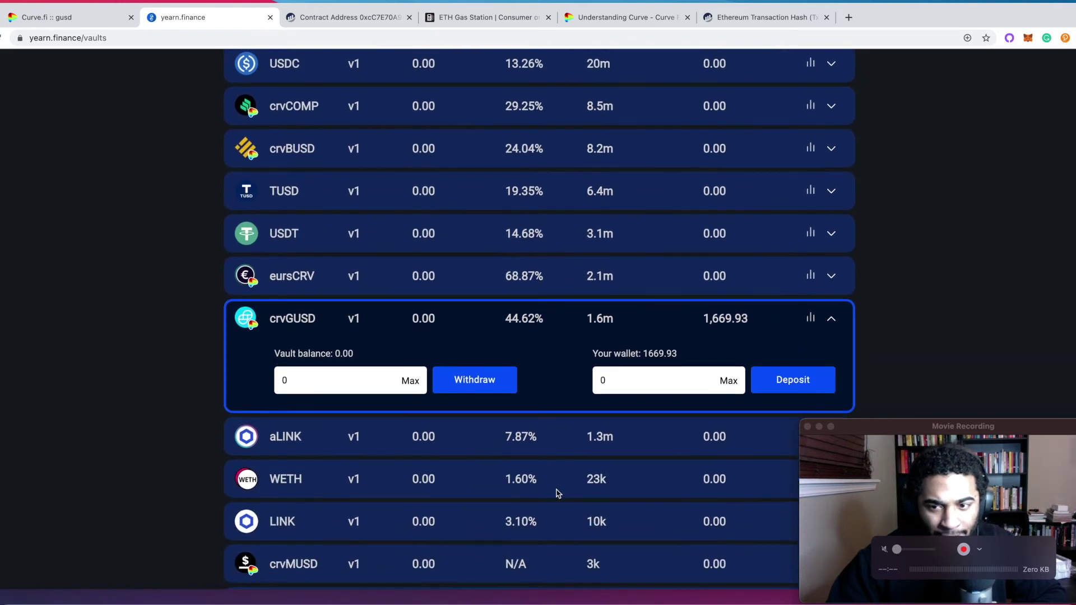
scroll(583, 470, "down", 1)
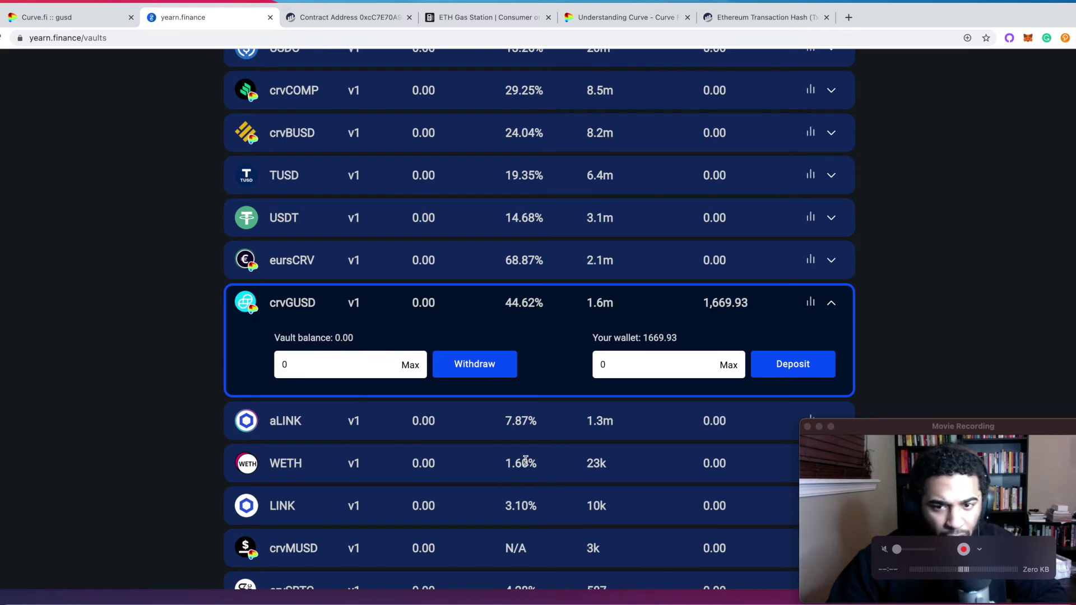
scroll(797, 367, "down", 1)
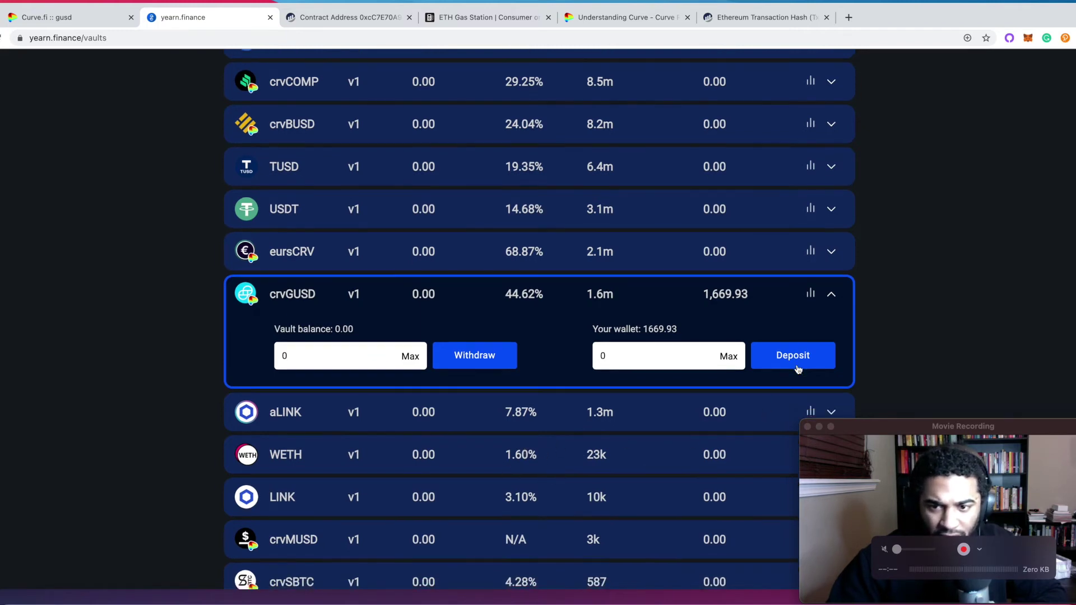
Step: Start the crvGUSD vault deposit and confirm it in MetaMask
left_click(795, 350)
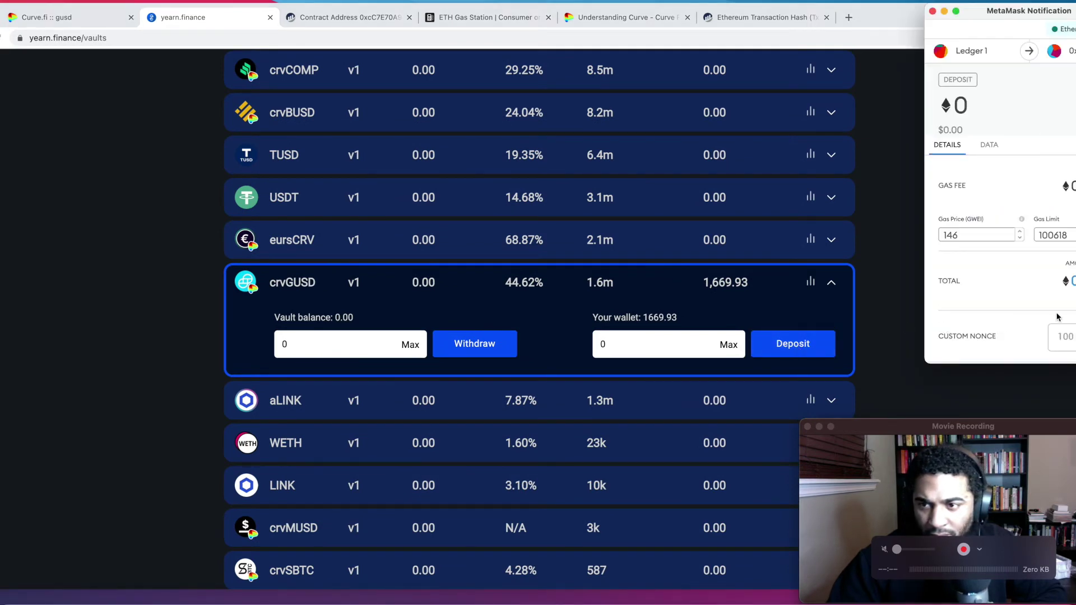
scroll(1057, 316, "down", 2)
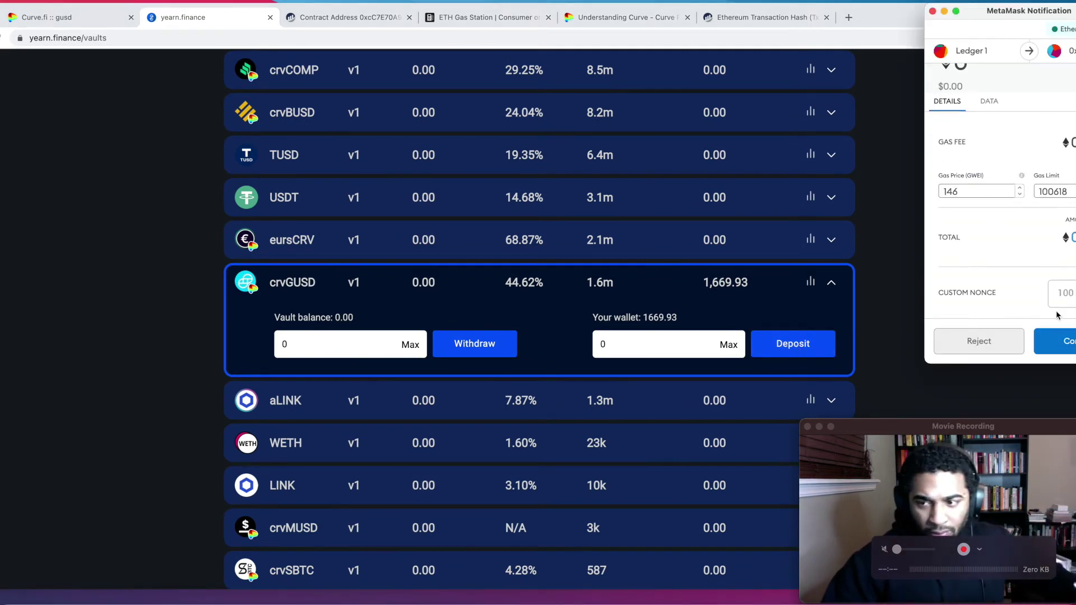
left_click(1070, 343)
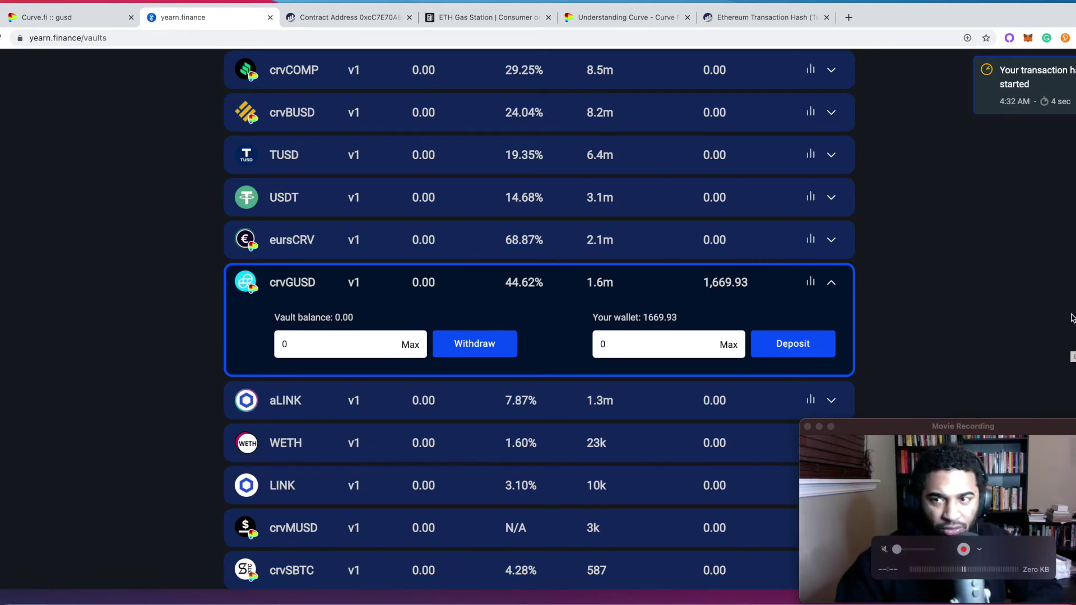
Step: Check the pending Deposit in MetaMask's activity, then dismiss the success notice
left_click(1028, 38)
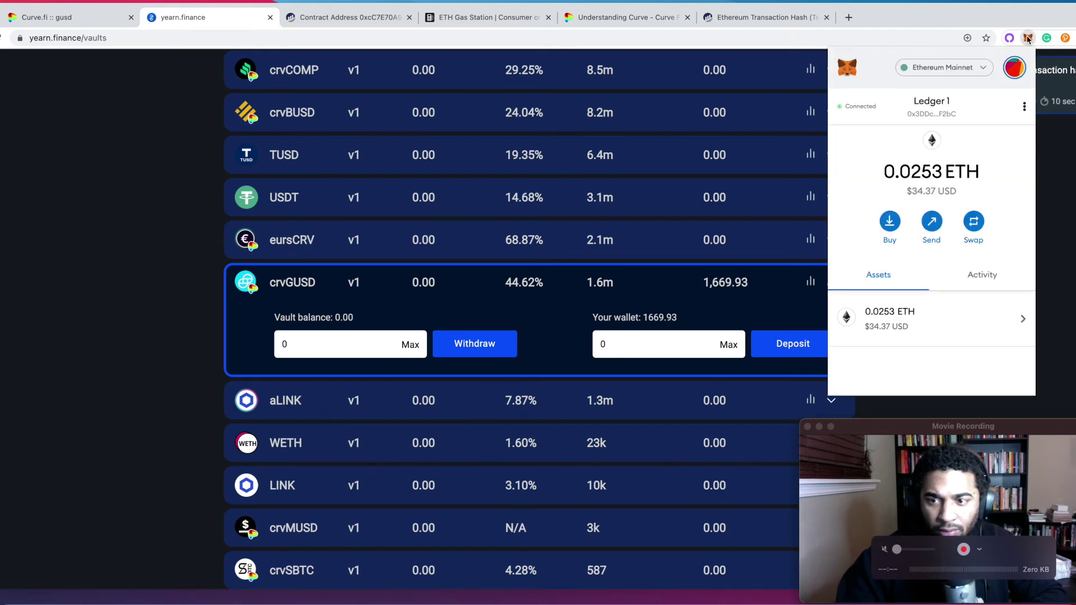
left_click(989, 279)
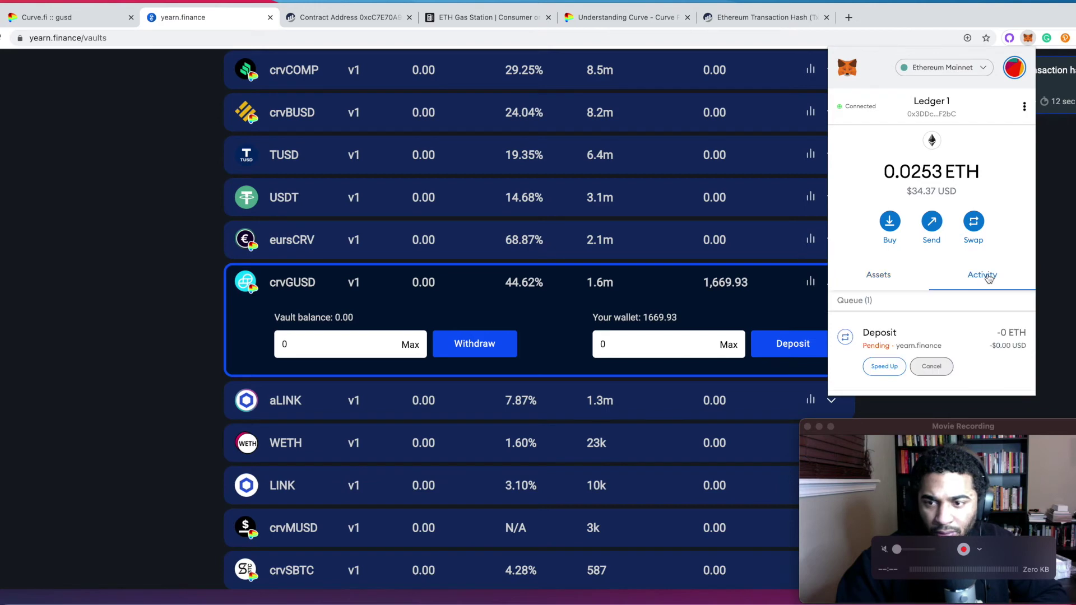
scroll(986, 278, "down", 3)
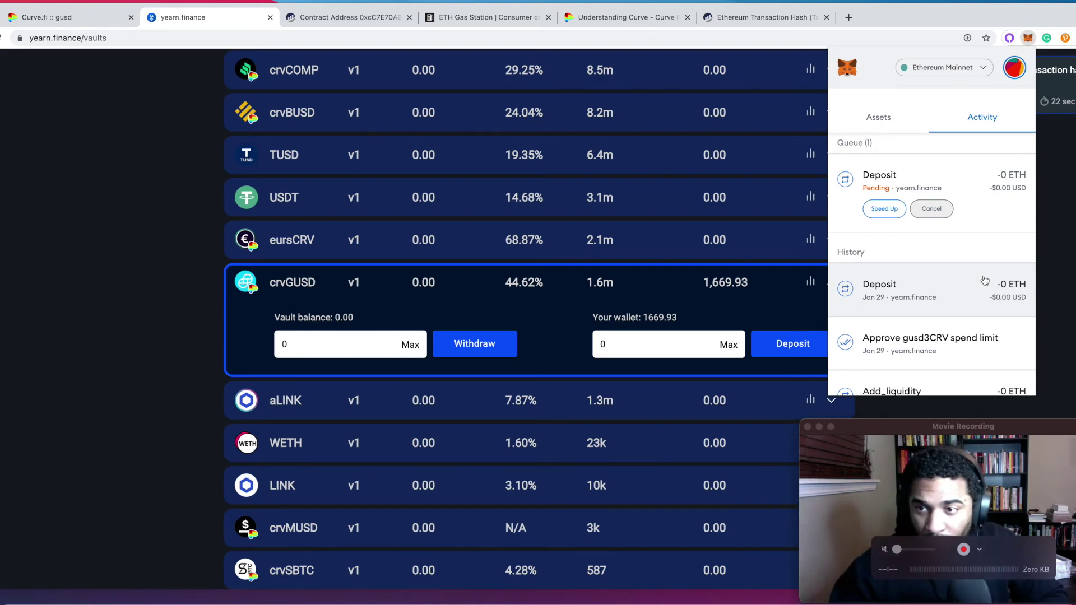
left_click(1055, 173)
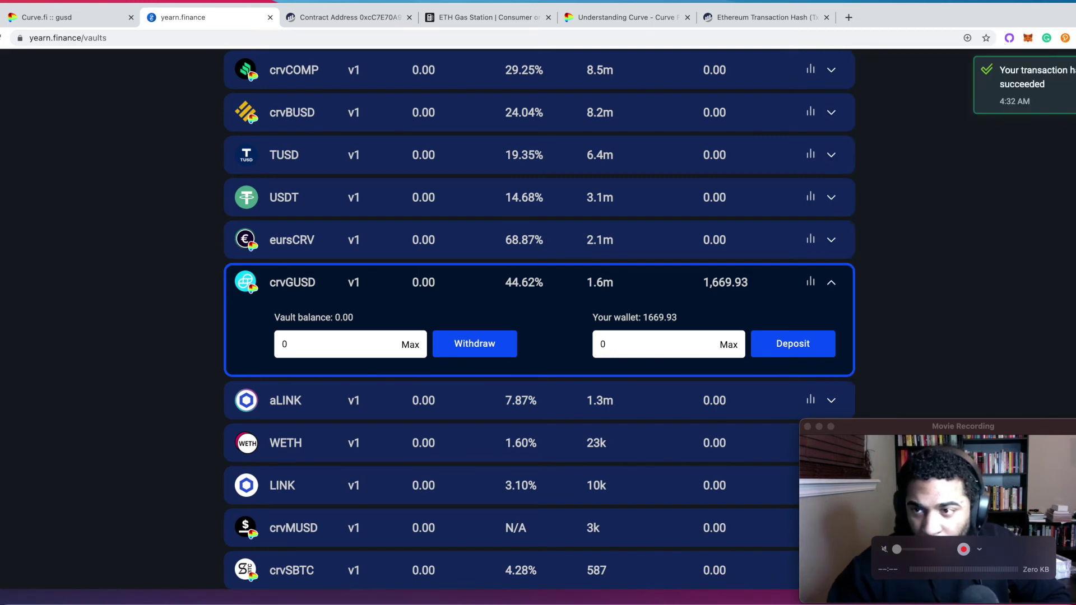
left_click(1043, 106)
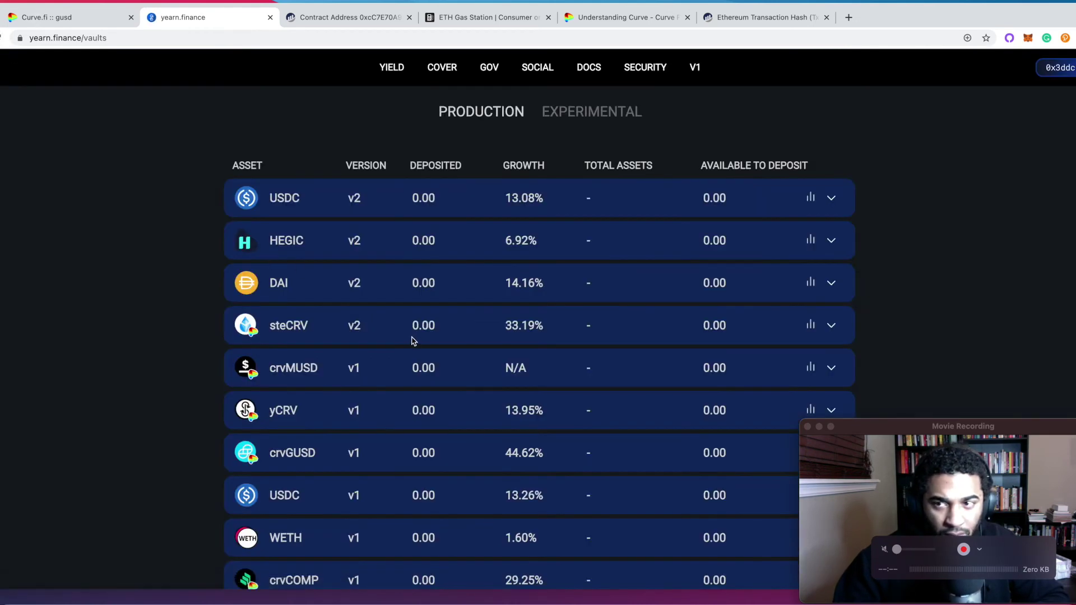
Step: Scroll back to the crvGUSD vault and expand its deposit options
scroll(412, 341, "down", 2)
scroll(414, 340, "down", 1)
scroll(387, 285, "down", 2)
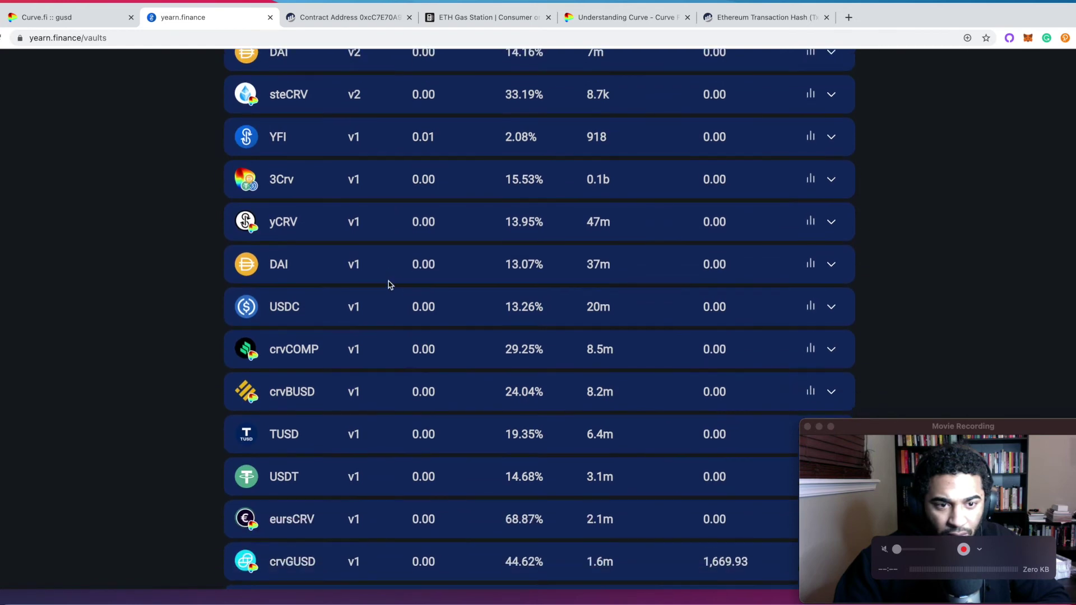
scroll(389, 284, "up", 2)
scroll(390, 284, "down", 5)
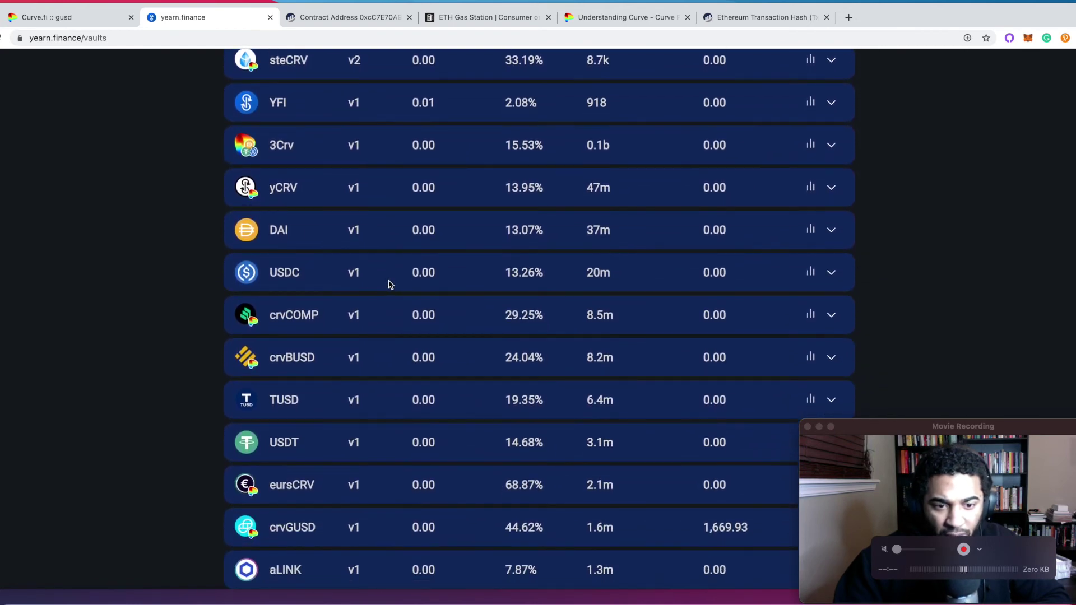
scroll(391, 285, "down", 3)
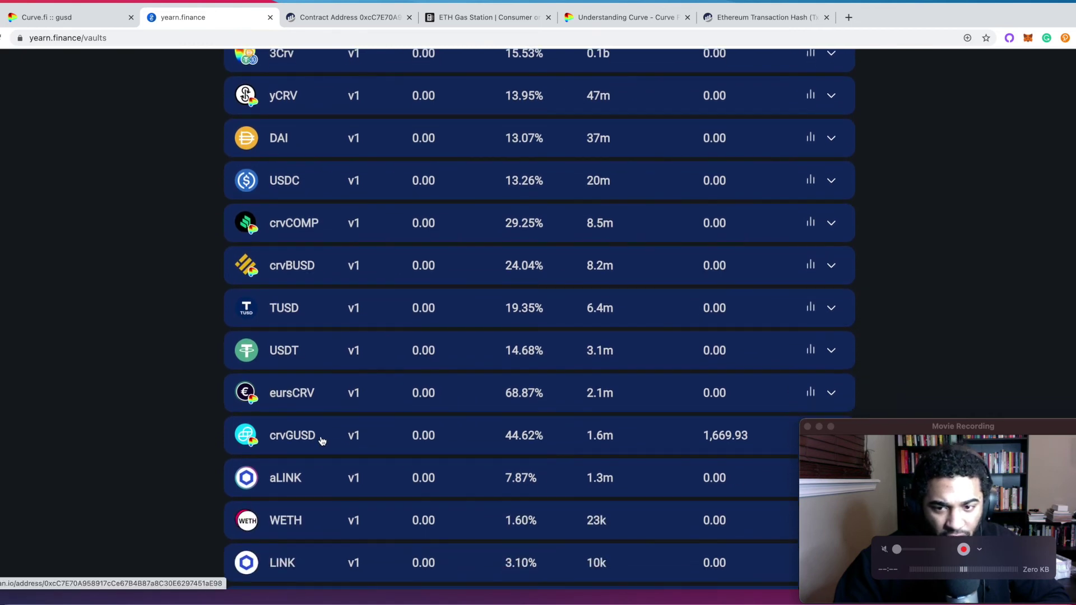
left_click(487, 446)
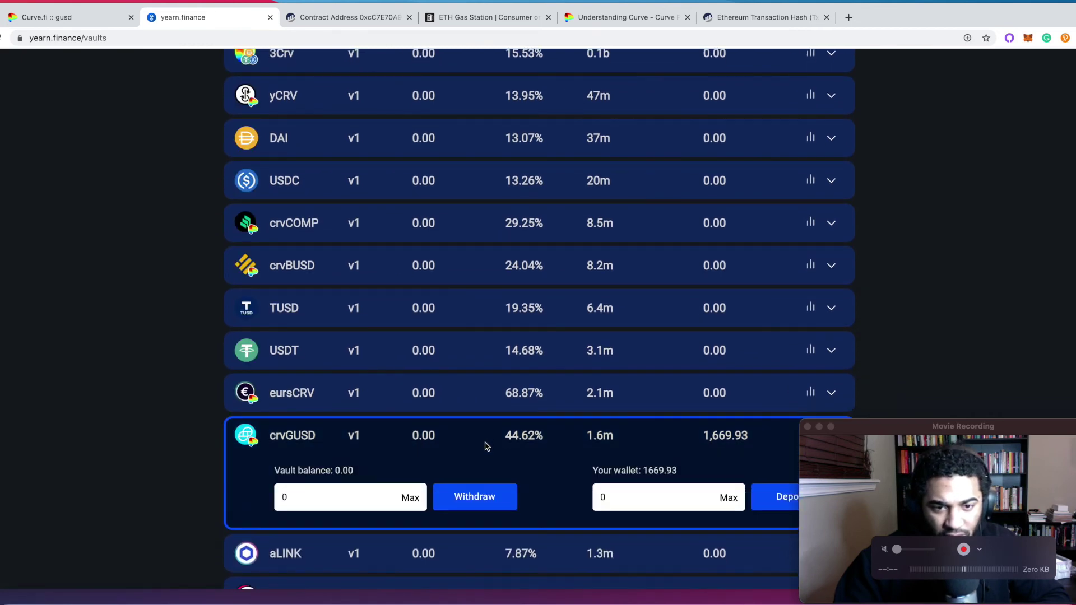
scroll(593, 435, "down", 4)
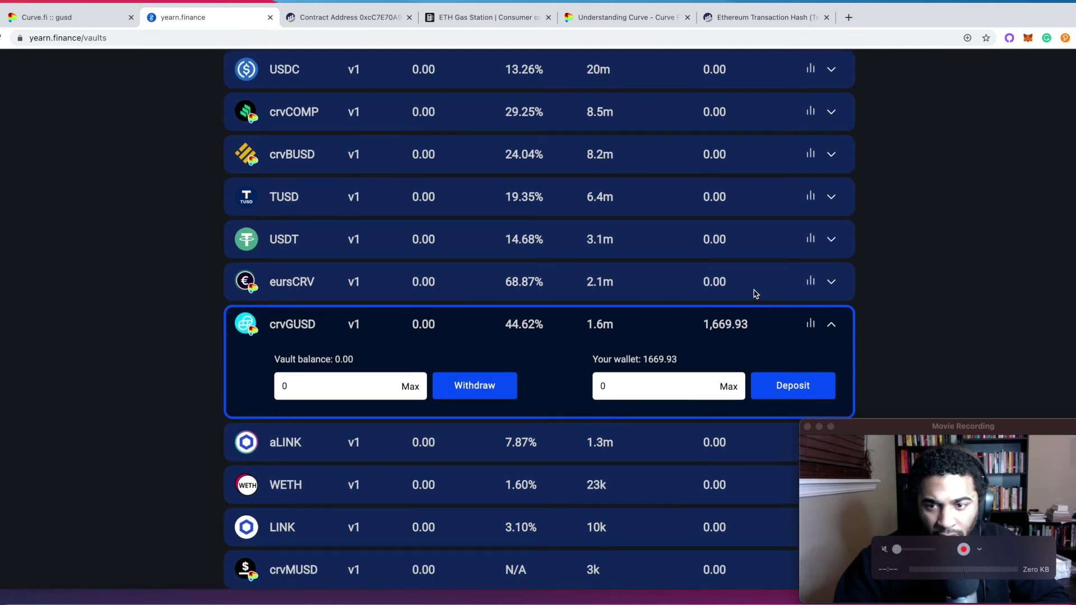
Step: Check the wallet balance, fill the deposit with the max 1669.93 crvGUSD, and submit it
left_click(1028, 38)
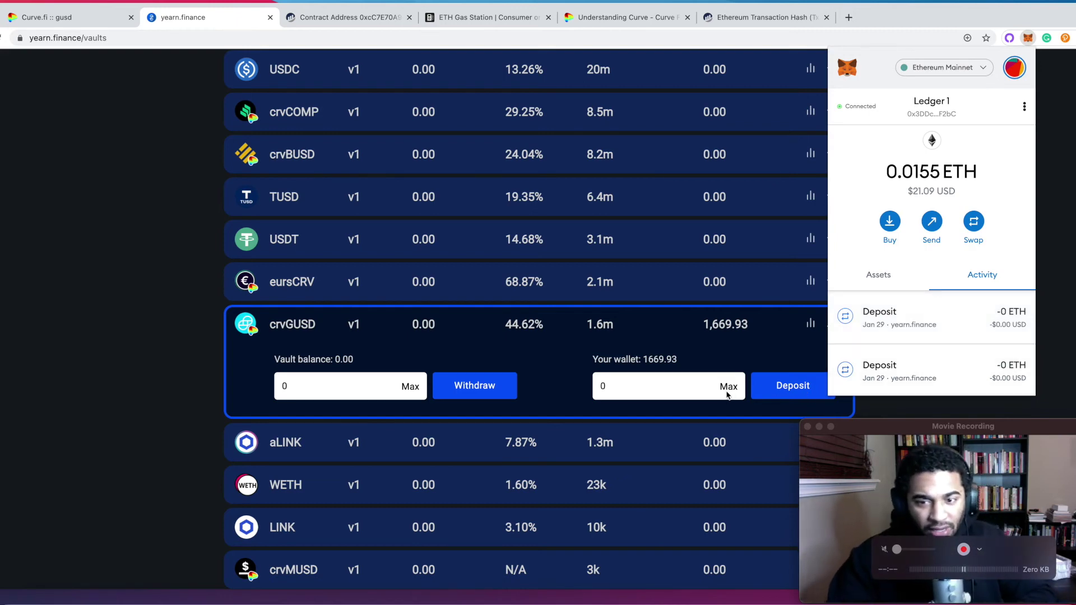
scroll(899, 370, "down", 2)
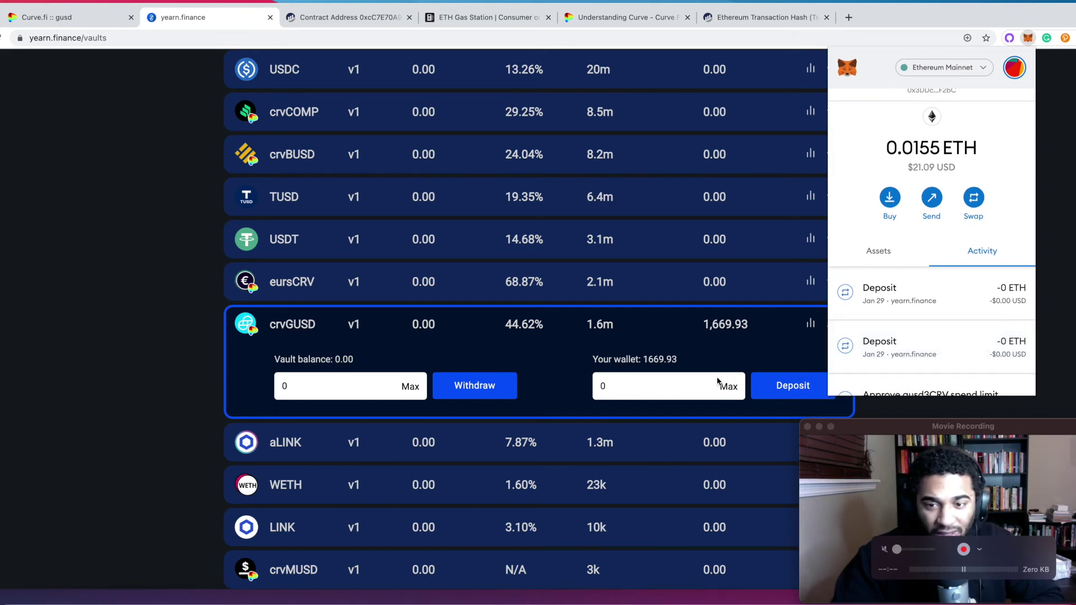
left_click(729, 390)
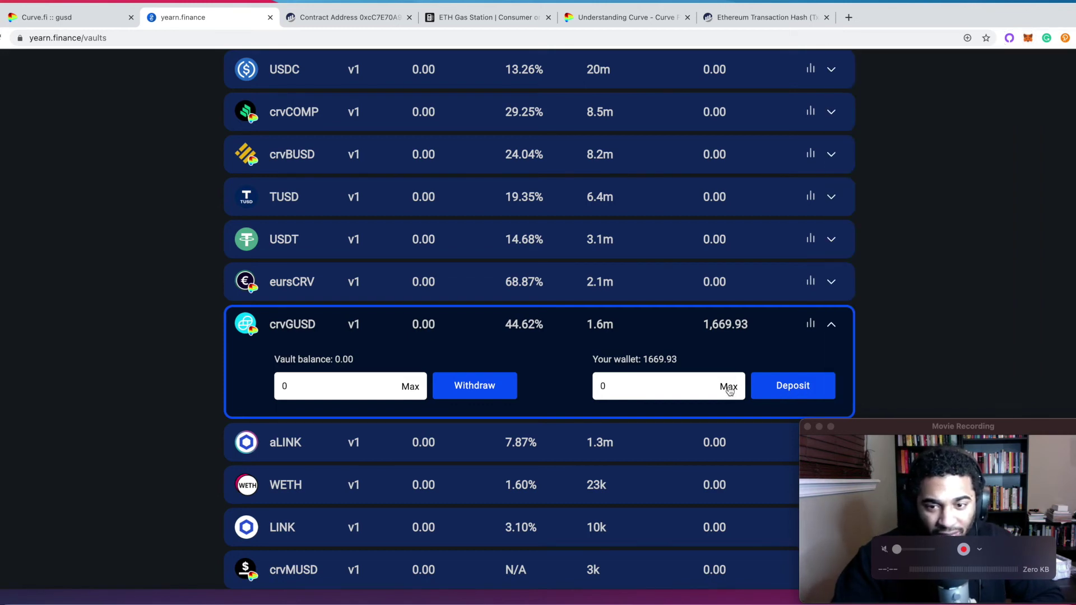
left_click(729, 387)
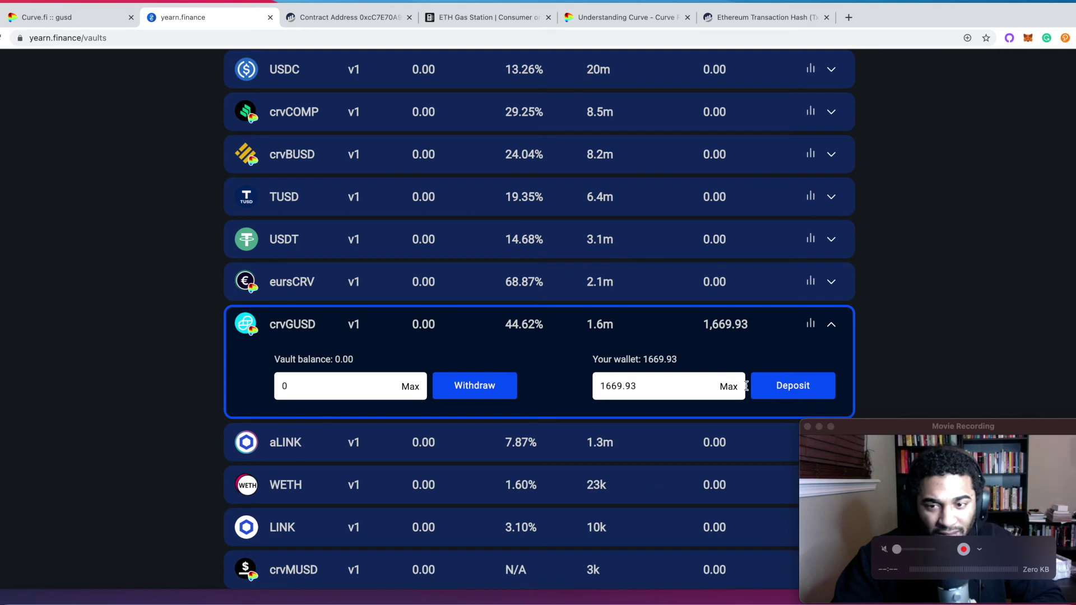
left_click(800, 391)
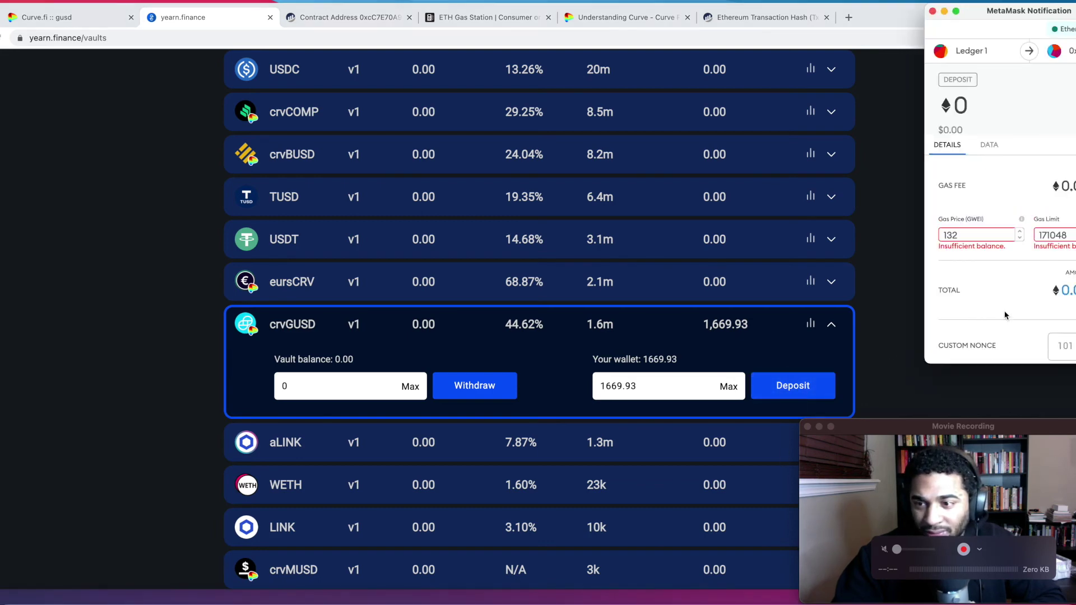
Step: Abandon the 1669.93 crvGUSD deposit request after MetaMask's insufficient-funds alert
scroll(1004, 316, "down", 3)
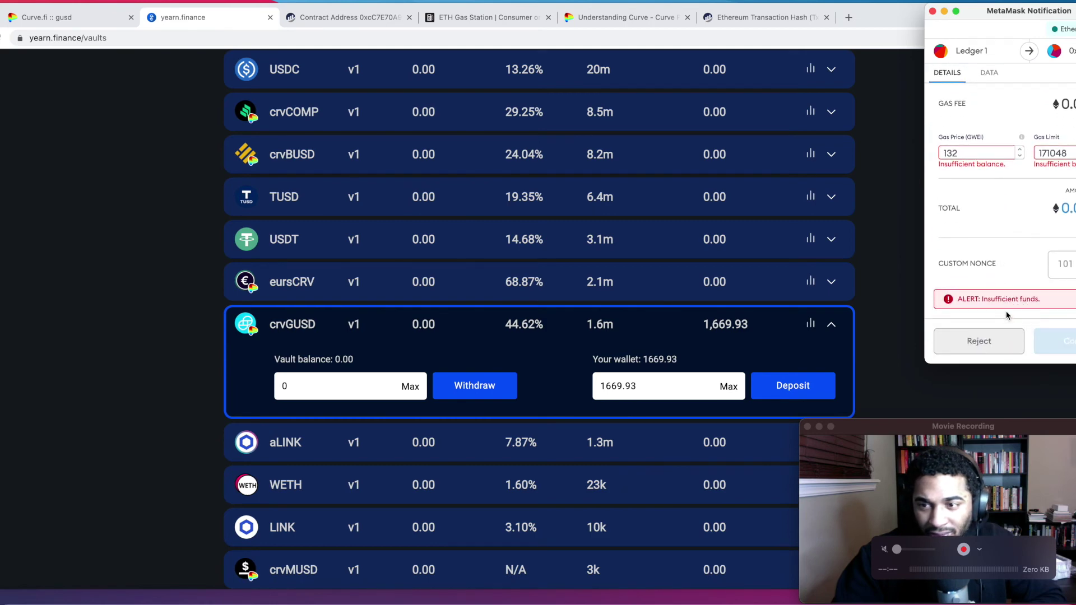
scroll(1000, 303, "up", 3)
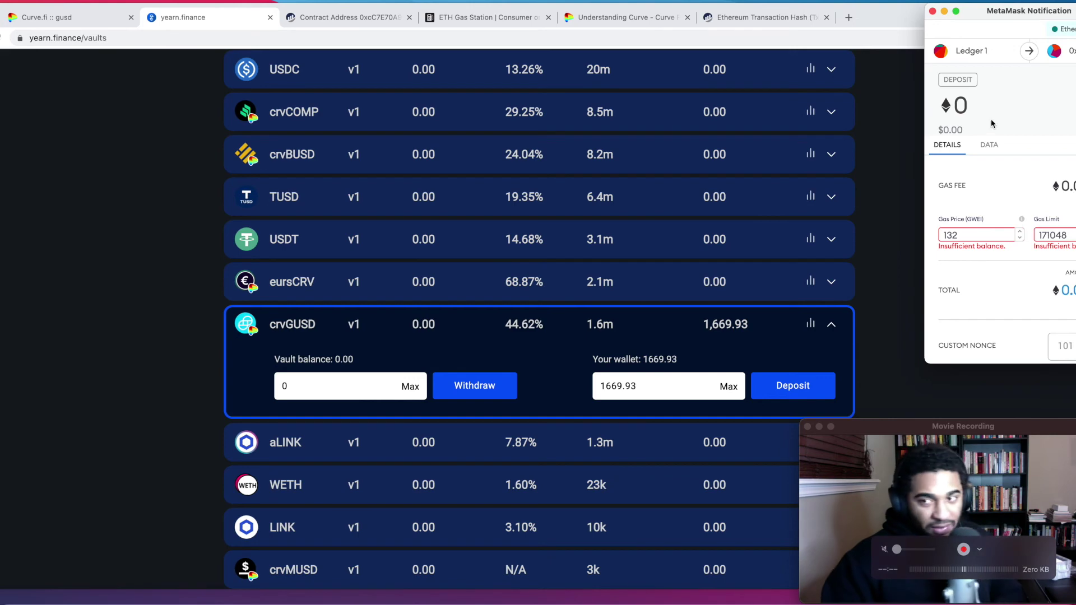
left_click(933, 12)
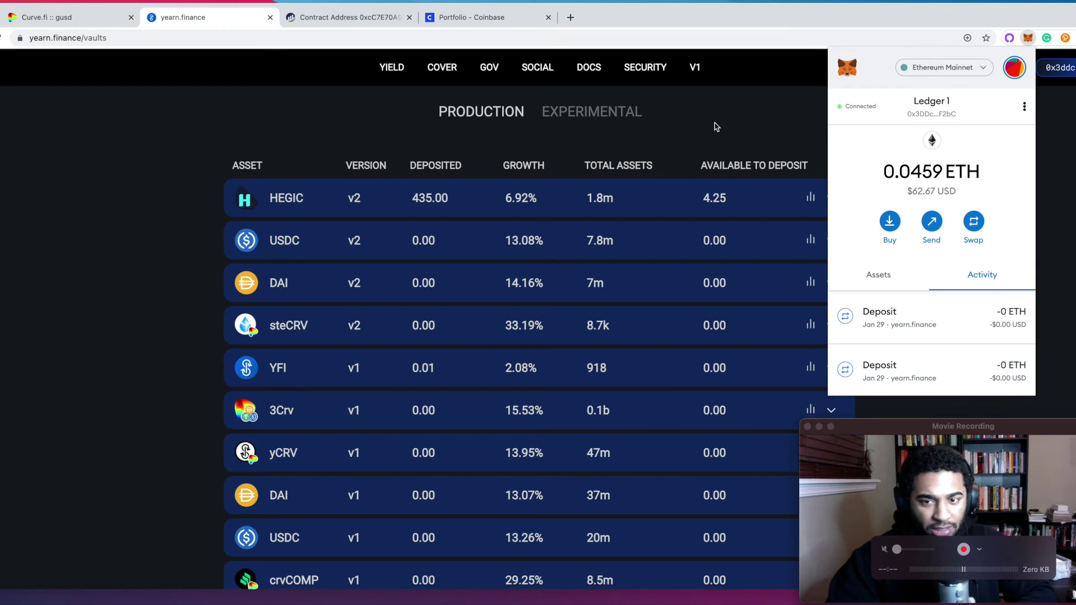
Step: Close the MetaMask panel and expand the crvGUSD vault row, showing 1669.93 in the wallet
left_click(715, 126)
scroll(940, 185, "down", 5)
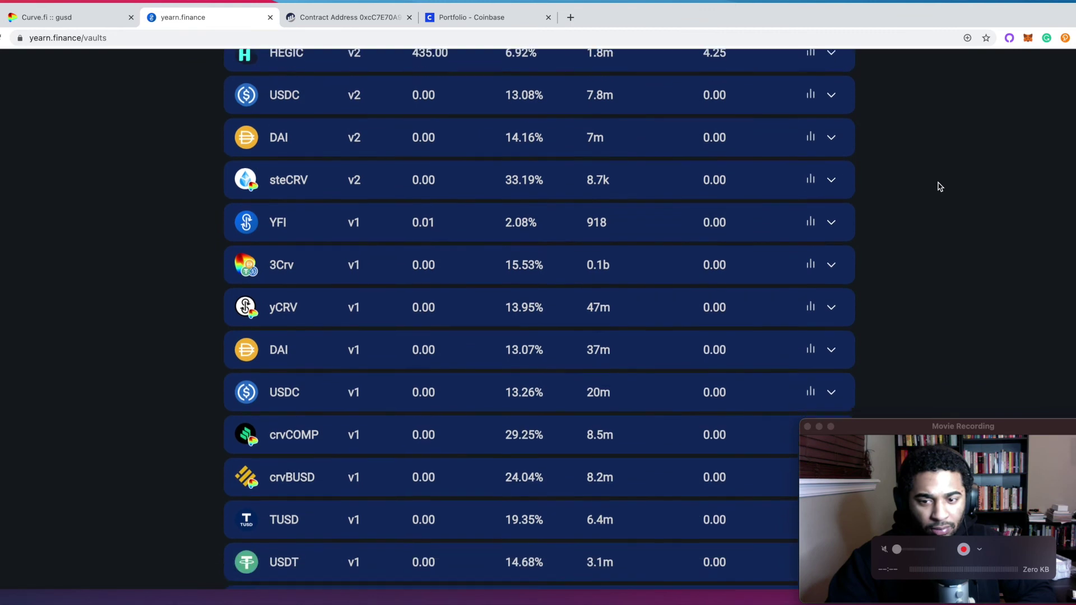
scroll(938, 185, "down", 5)
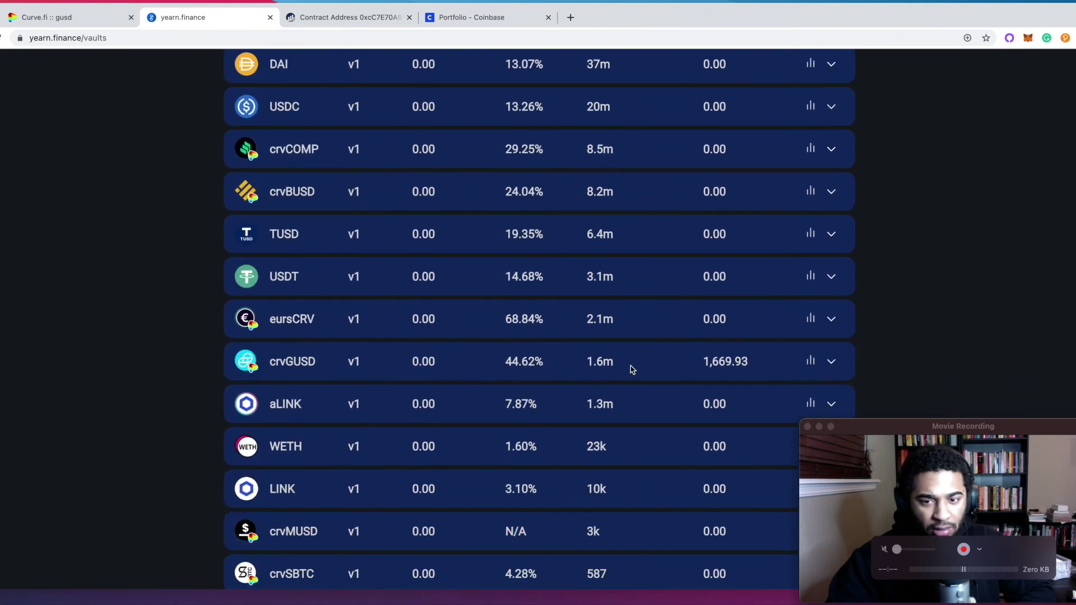
left_click(632, 370)
scroll(909, 353, "down", 1)
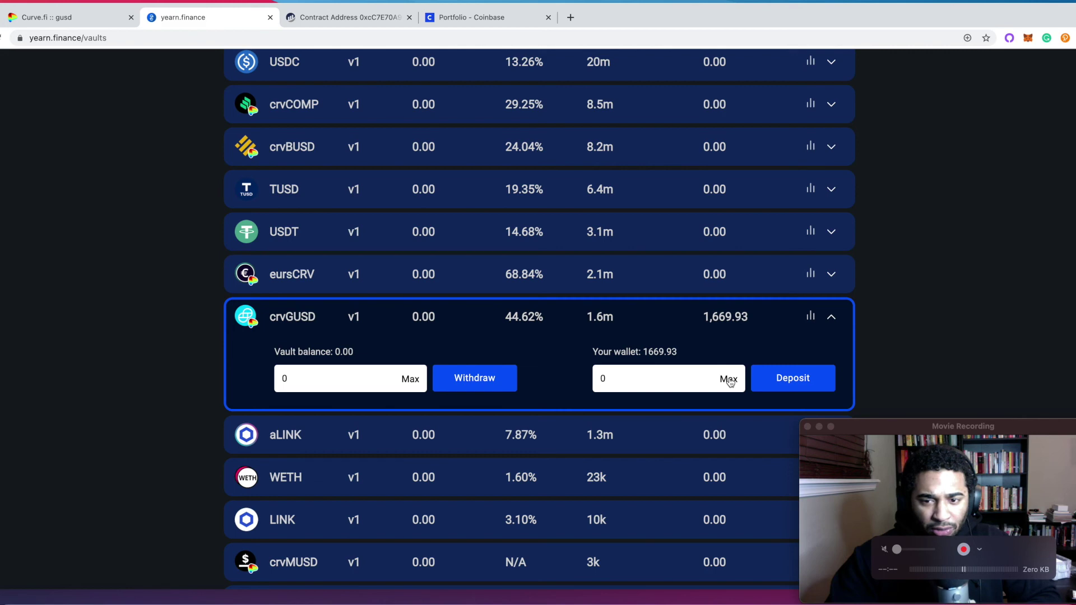
Step: Deposit the maximum 1669.93 crvGUSD into the vault and confirm the transaction in MetaMask
left_click(730, 380)
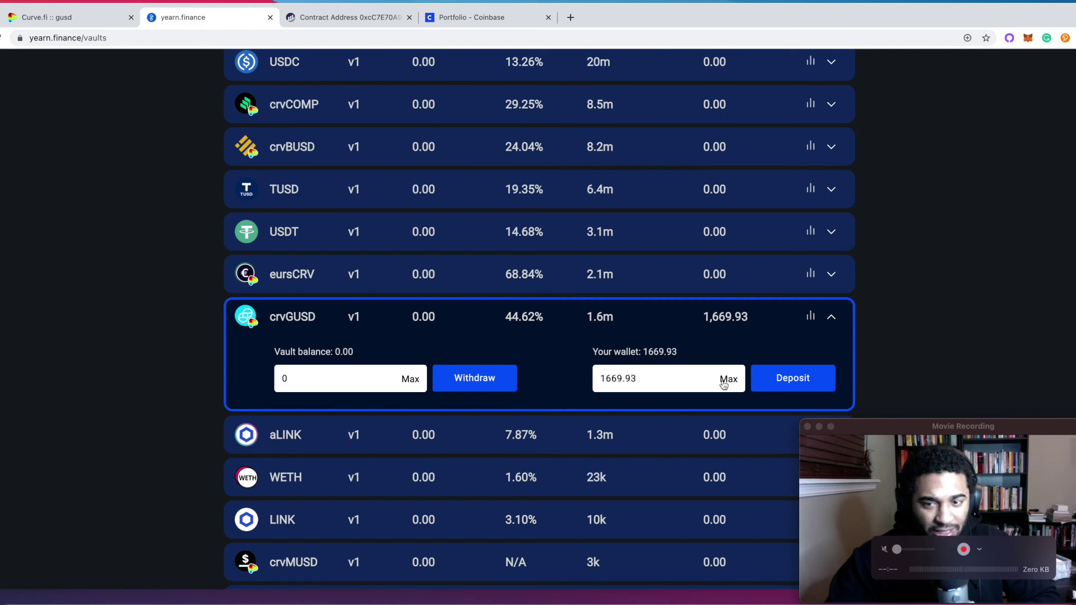
left_click(789, 380)
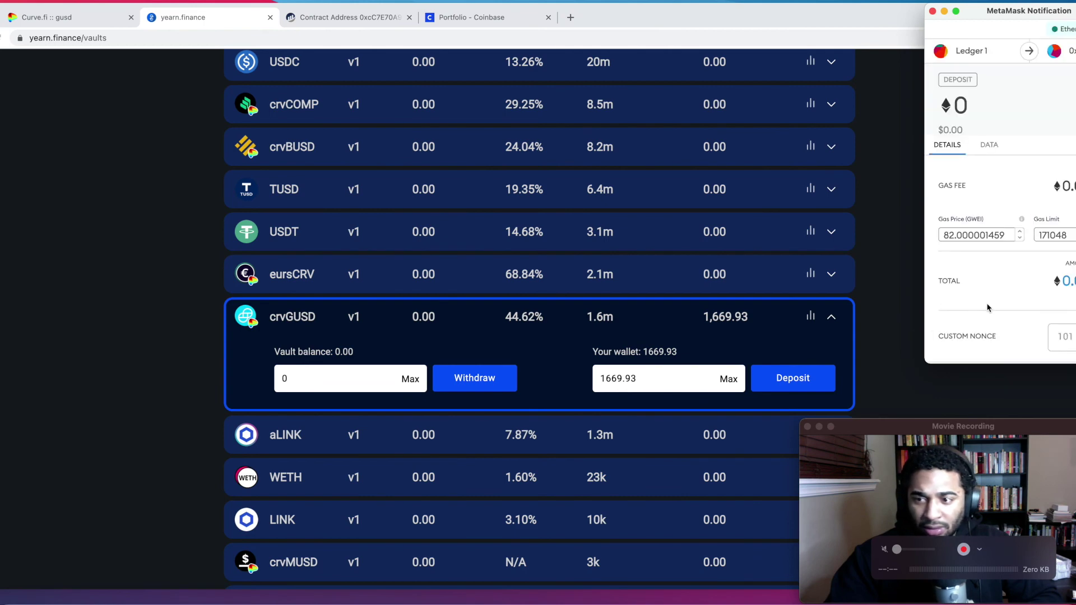
scroll(989, 306, "down", 2)
left_click(1067, 343)
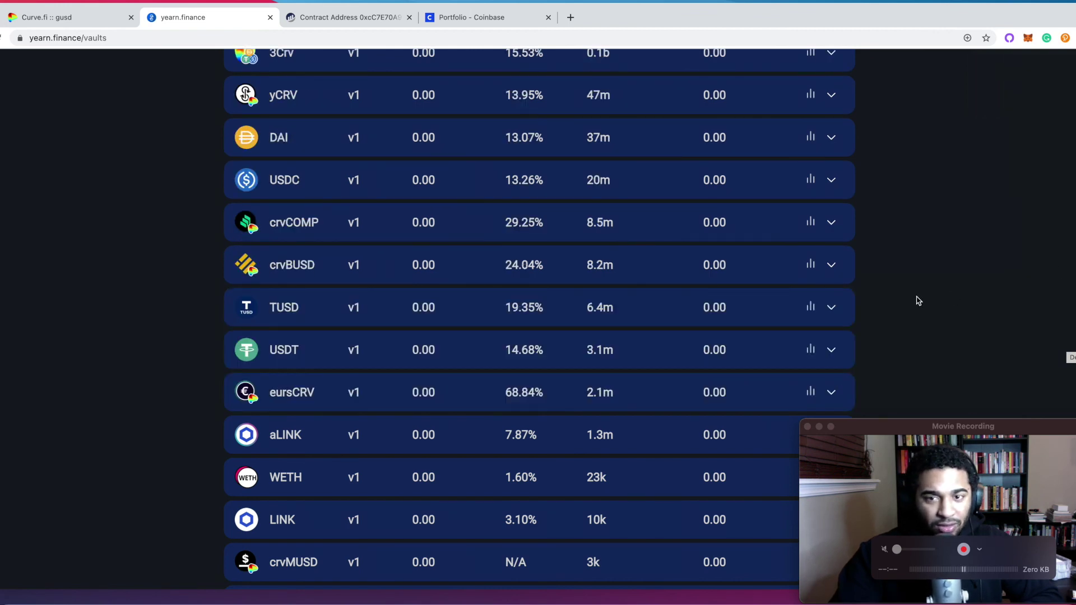
scroll(928, 295, "down", 1)
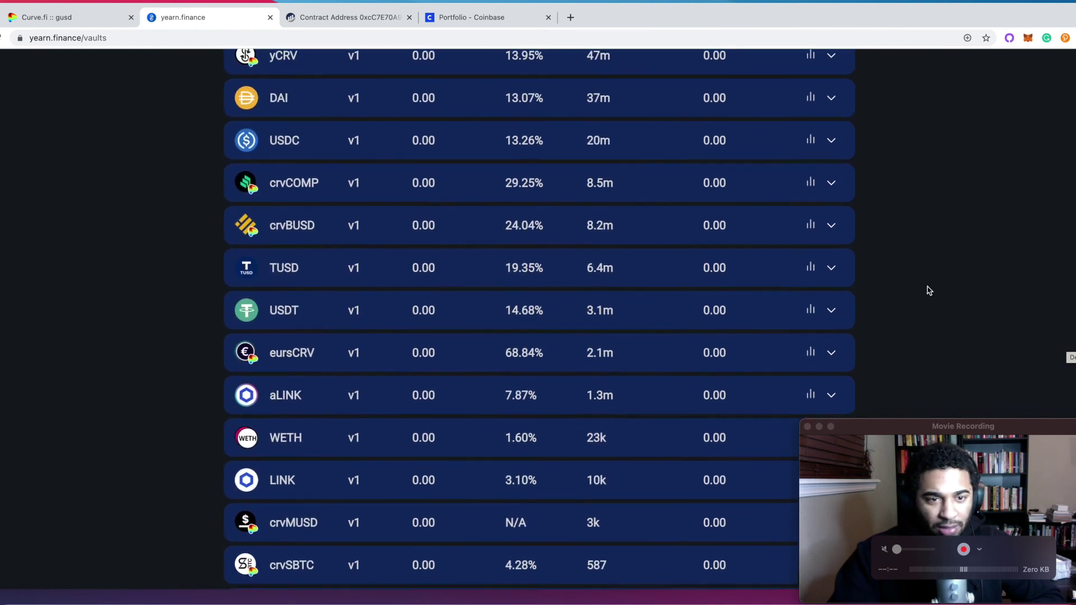
scroll(928, 291, "up", 3)
scroll(929, 292, "up", 3)
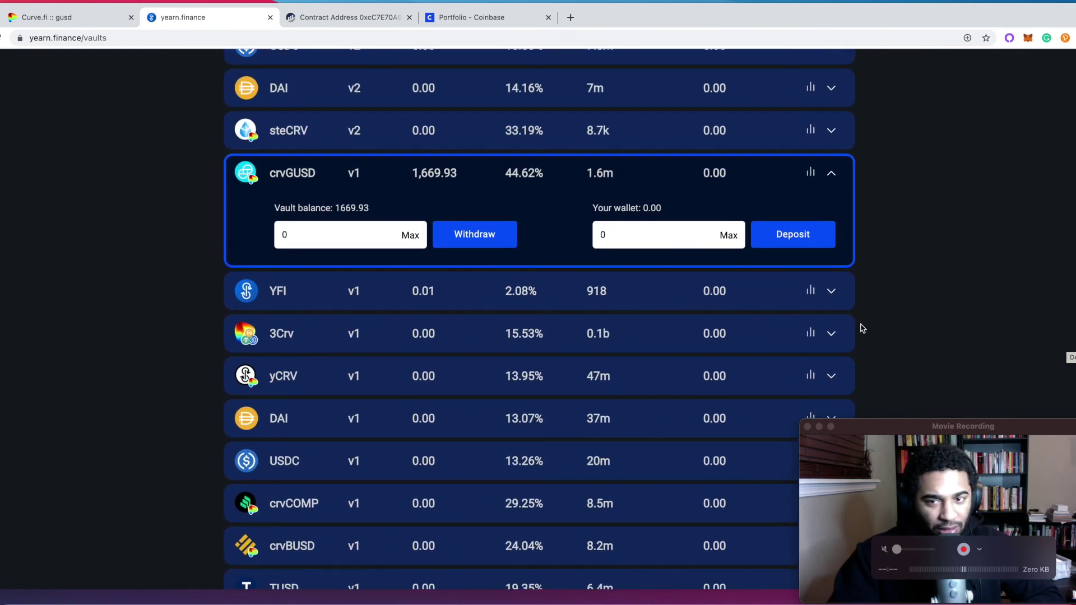
Step: Reload the vaults page and check that crvGUSD shows 1,669.93 deposited at 44.62% growth
left_click(1, 39)
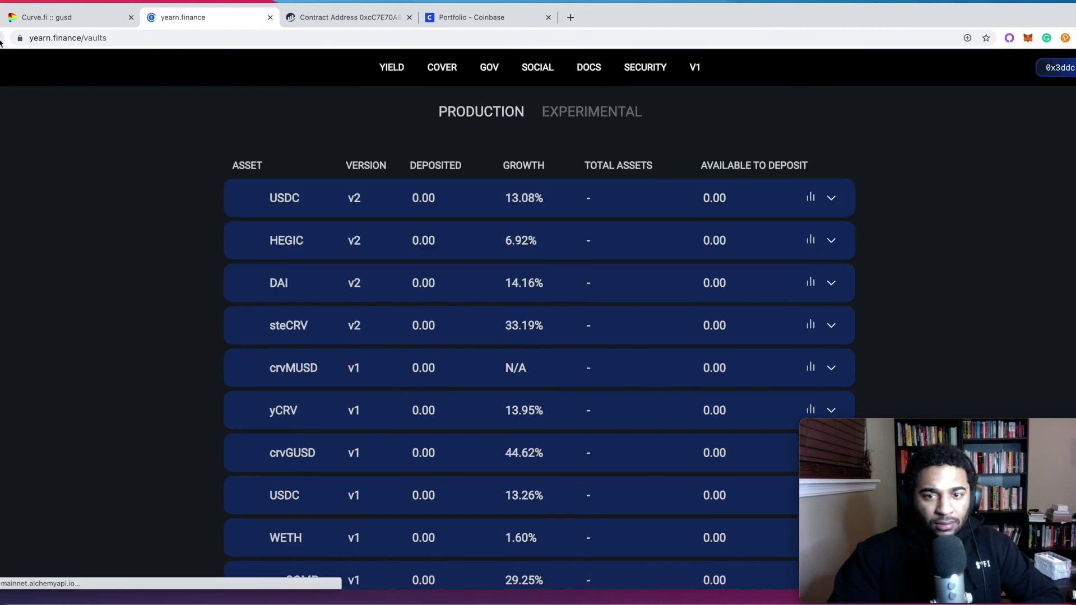
scroll(549, 235, "down", 1)
scroll(538, 234, "down", 1)
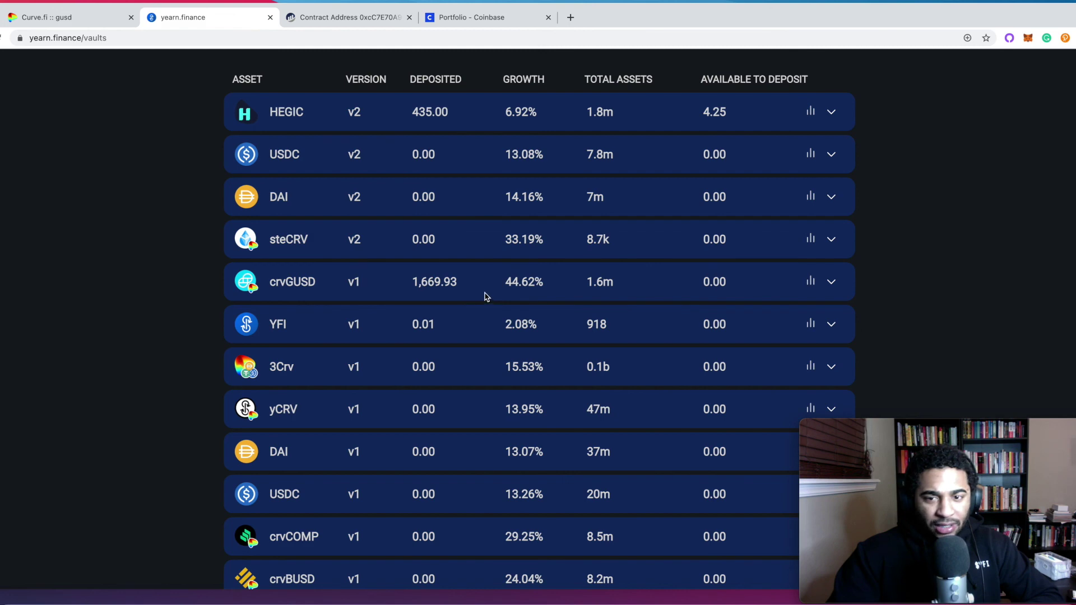
scroll(485, 299, "up", 1)
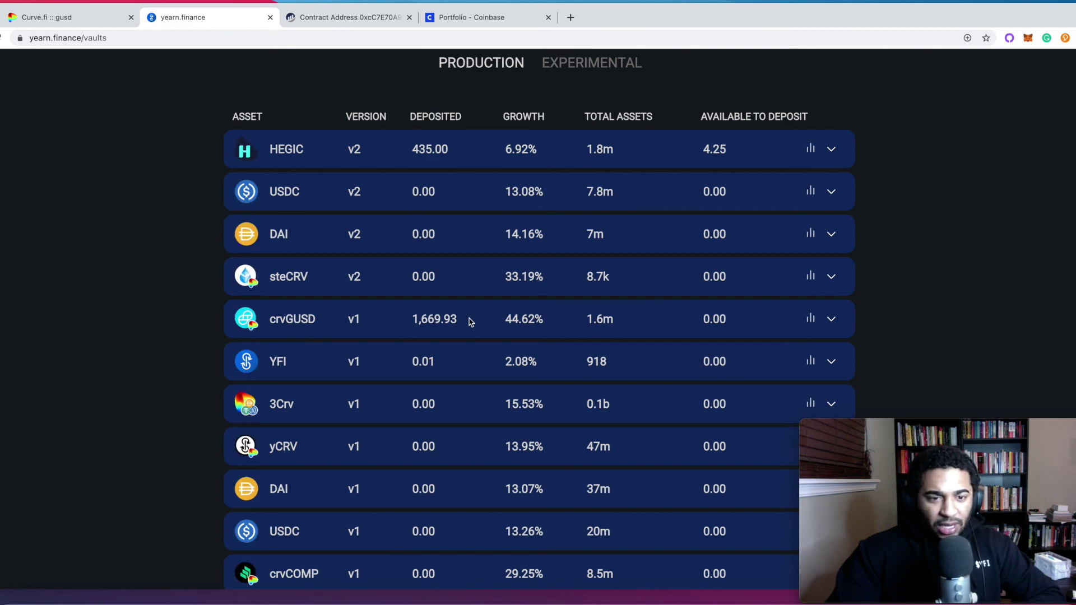
Step: Open the crvGUSD vault's stats charts, then get back to the vaults list
left_click(810, 321)
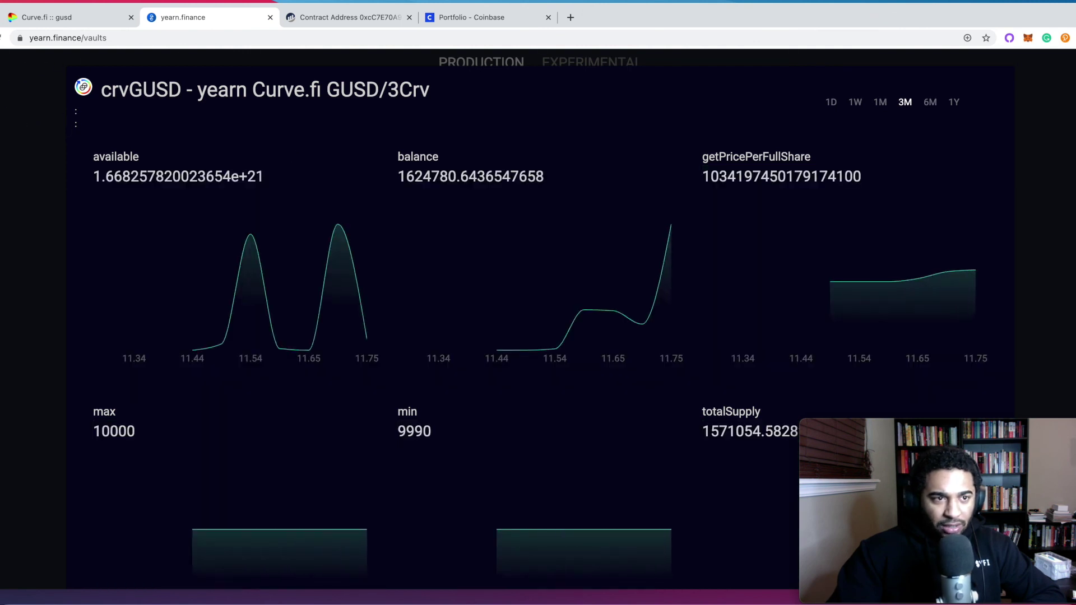
key("alt+Left")
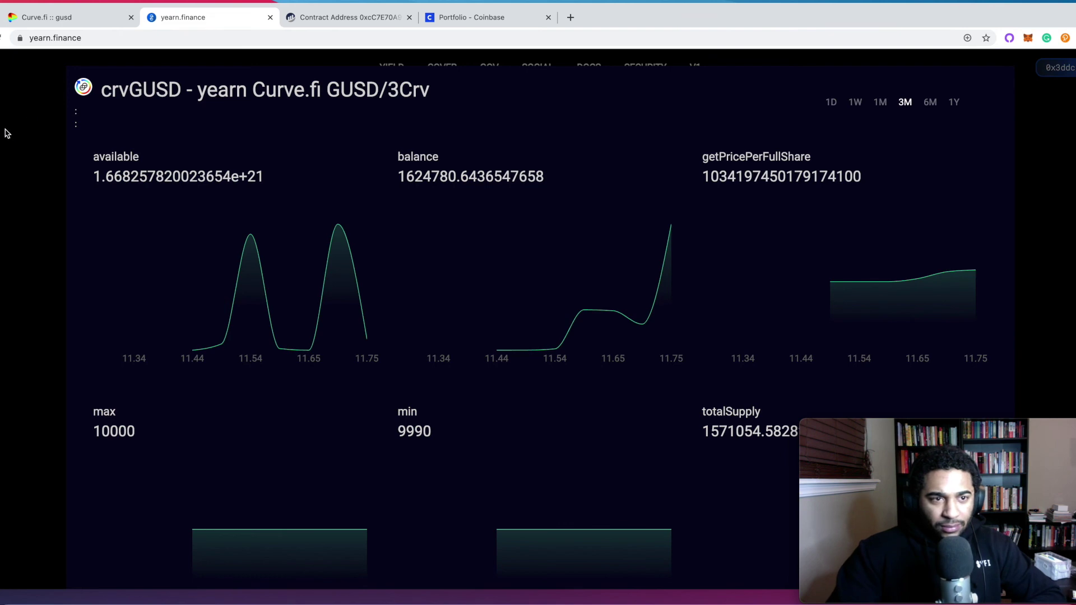
left_click(6, 133)
mouse_move(391, 69)
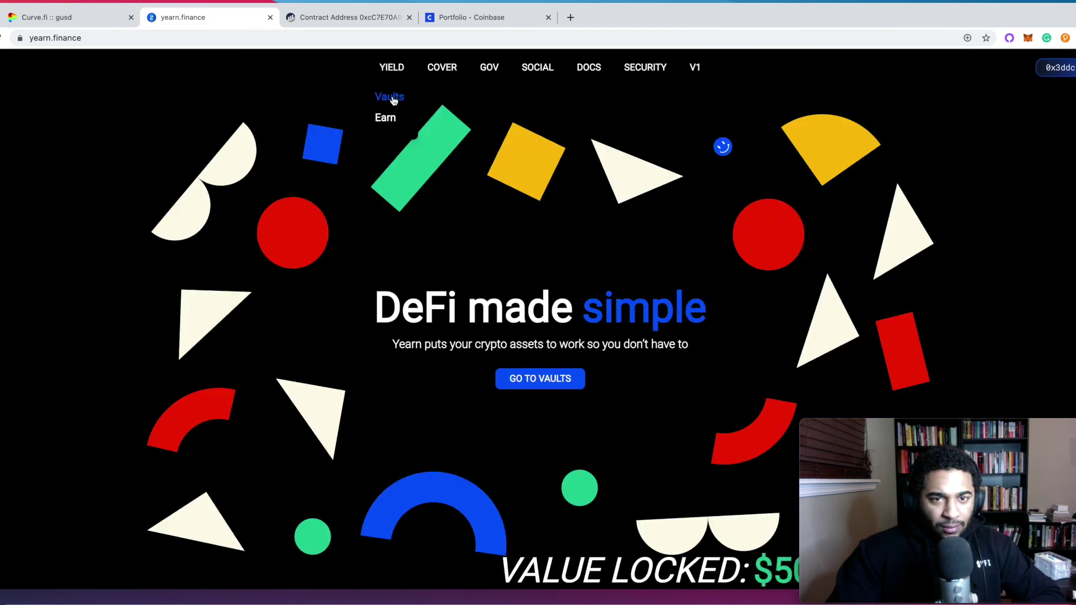
left_click(390, 98)
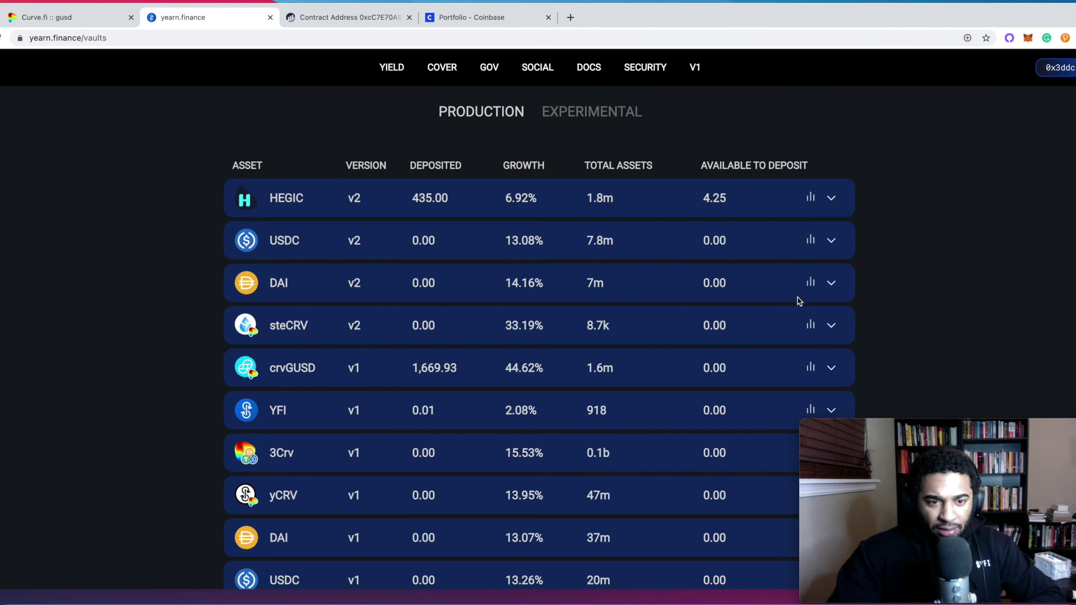
Step: Reopen the crvGUSD stats and scroll through the balance, min, totalSupply and balanceOf charts
left_click(810, 368)
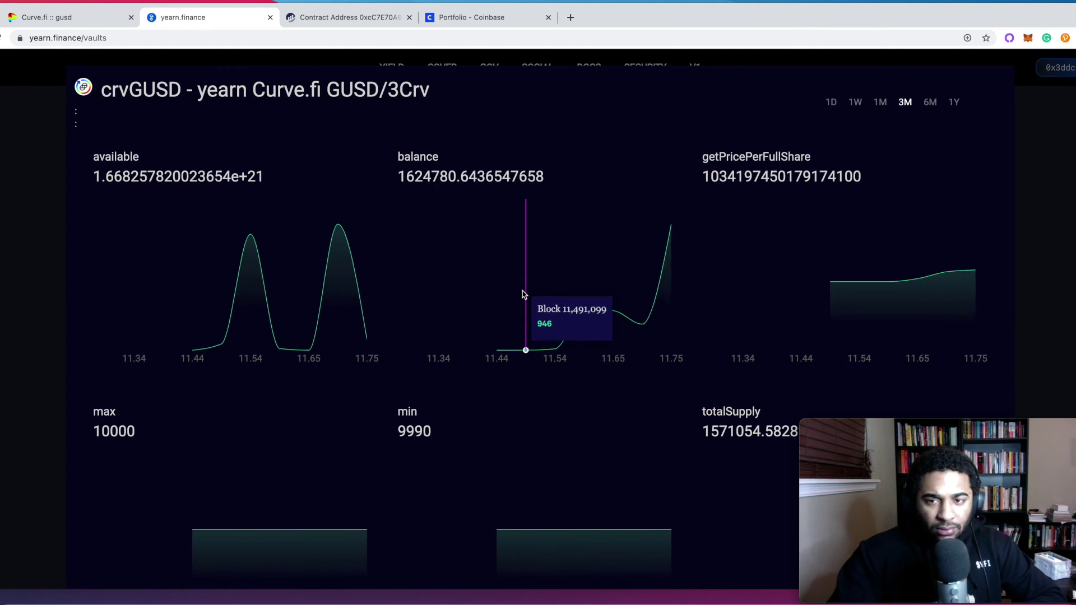
scroll(504, 278, "down", 3)
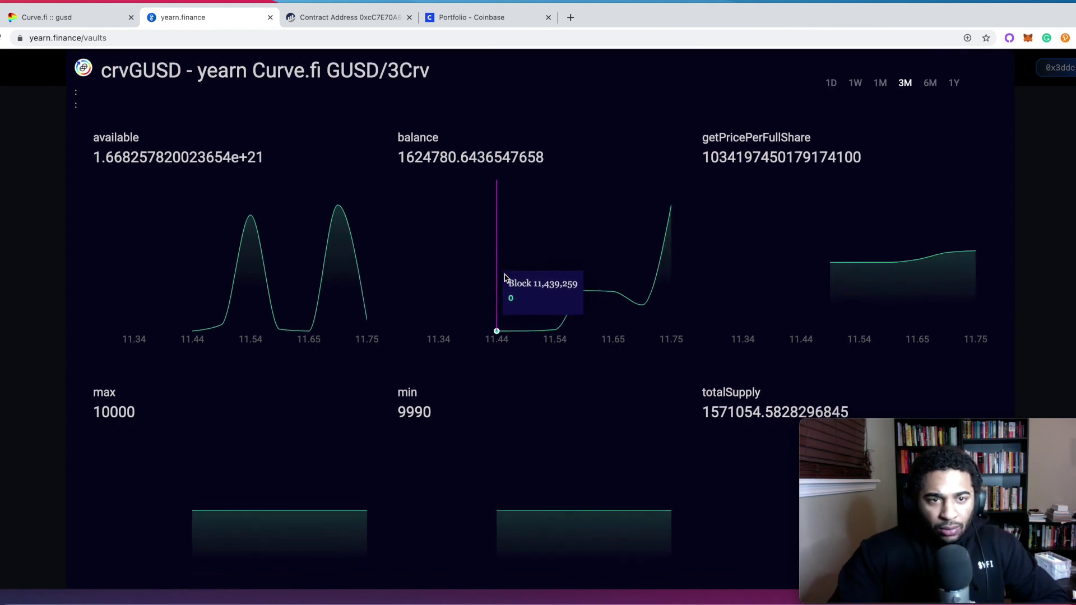
scroll(504, 278, "down", 3)
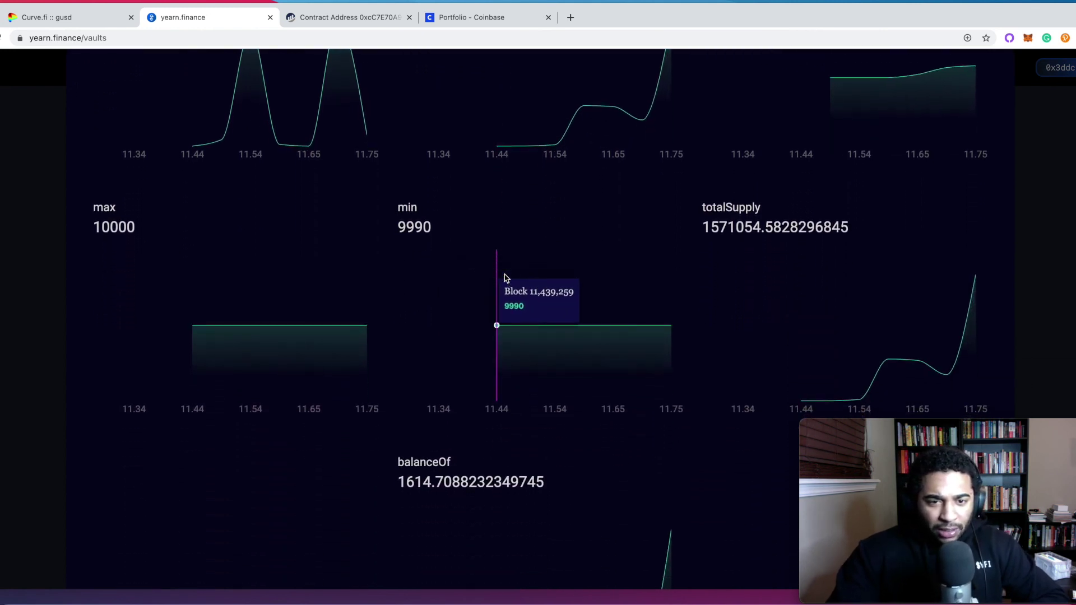
scroll(505, 278, "down", 3)
scroll(505, 279, "up", 9)
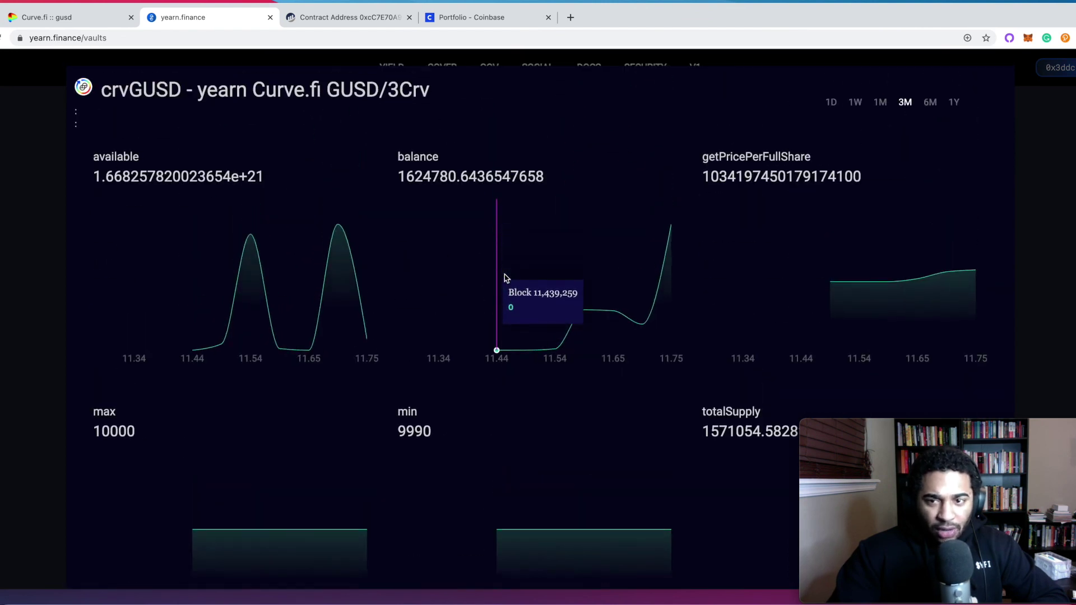
scroll(506, 279, "down", 3)
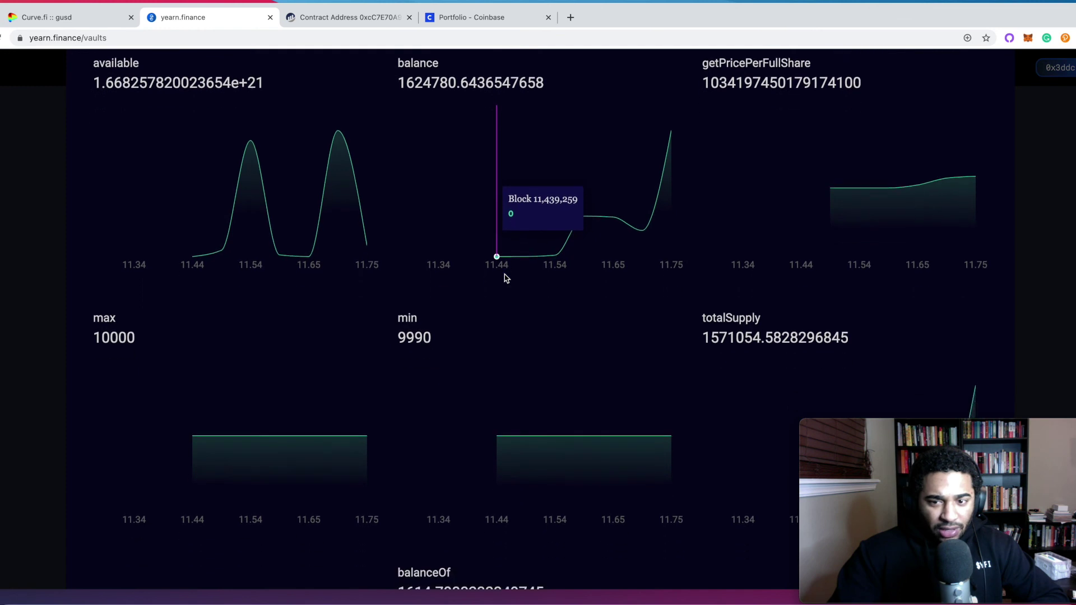
scroll(506, 279, "down", 2)
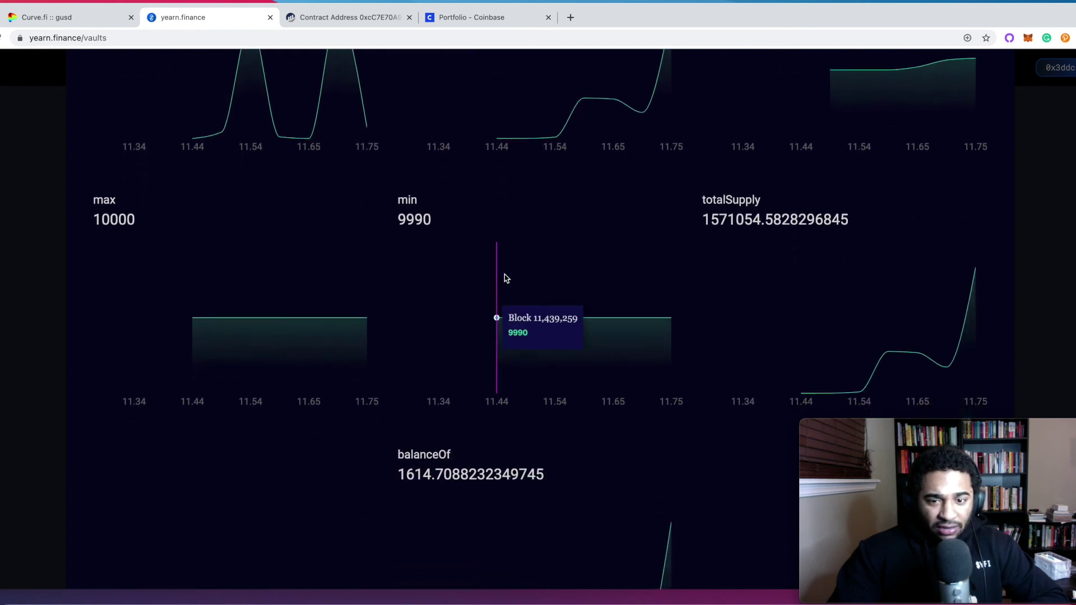
scroll(506, 278, "down", 3)
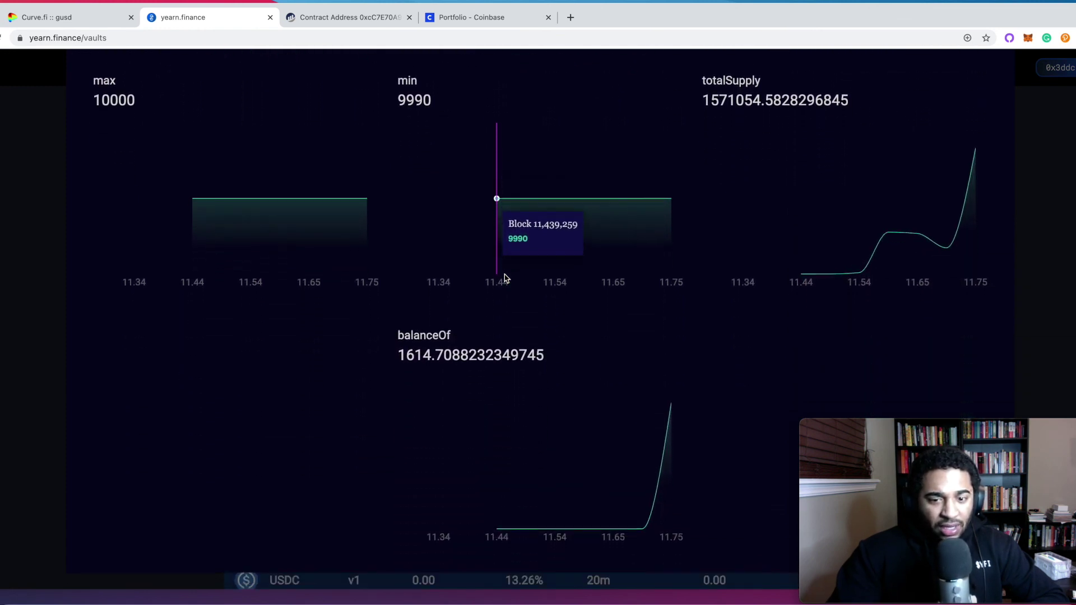
scroll(506, 278, "up", 4)
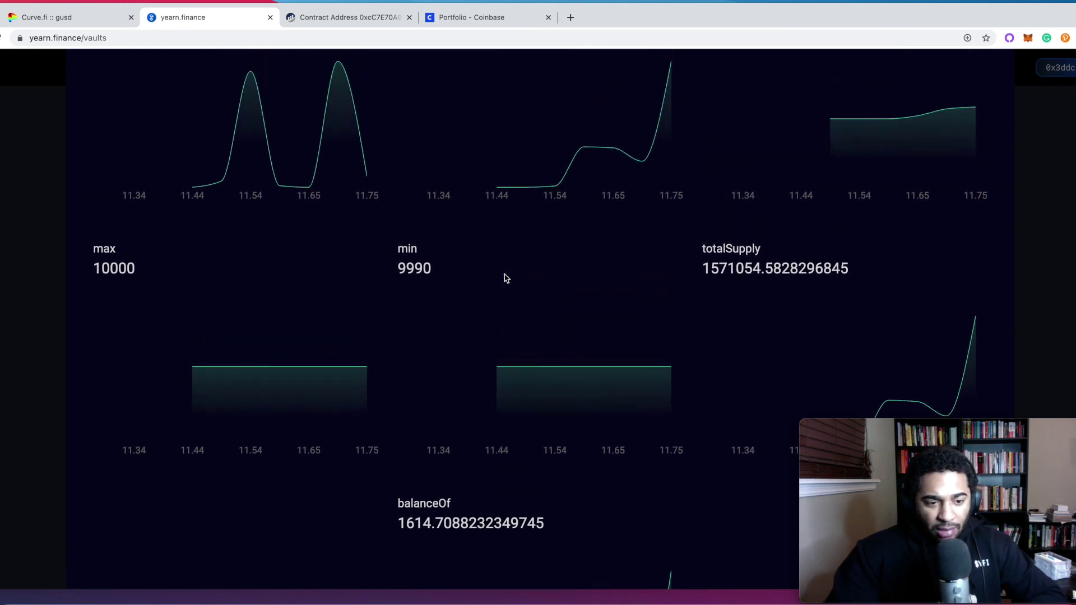
mouse_move(498, 329)
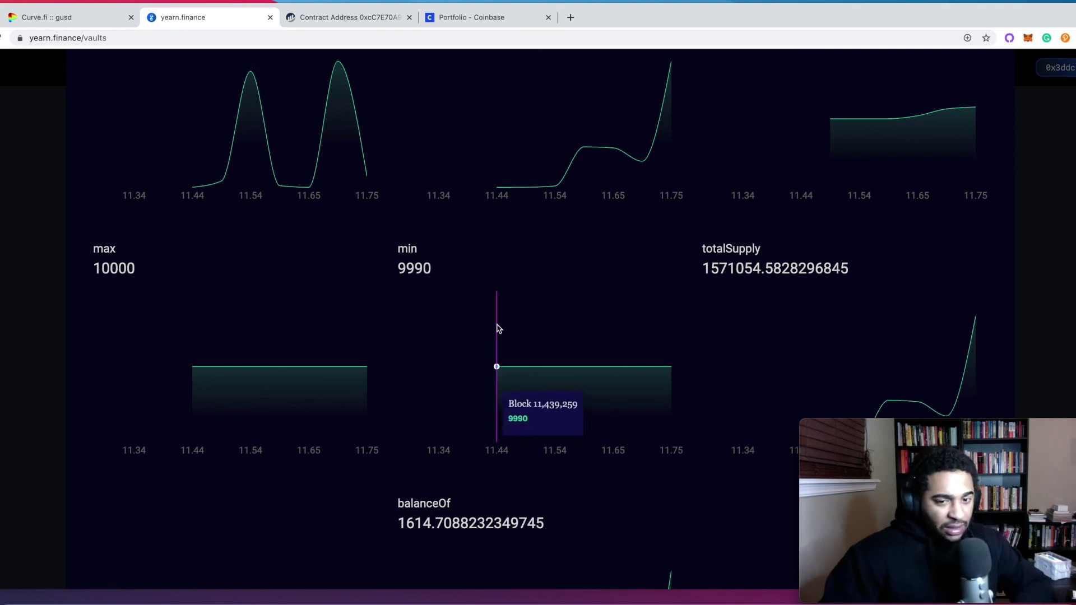